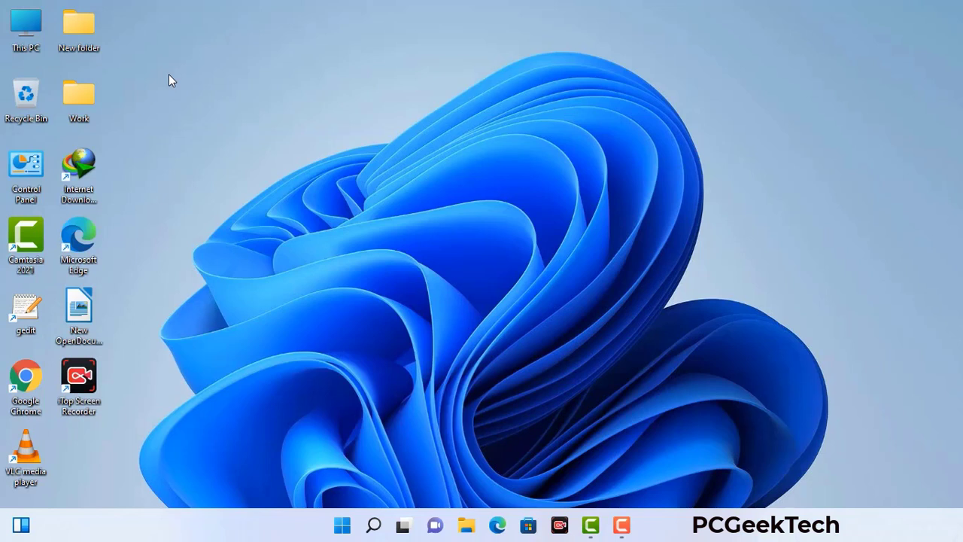
Run msconfig from the Win+R Run box to bring up System Configuration.
key(super+r)
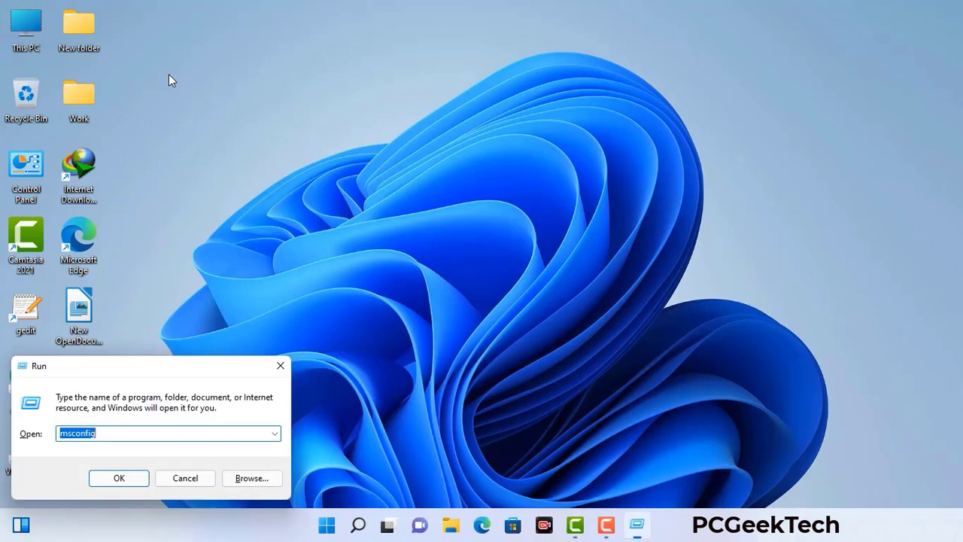
drag(162, 366, 422, 119)
click(383, 187)
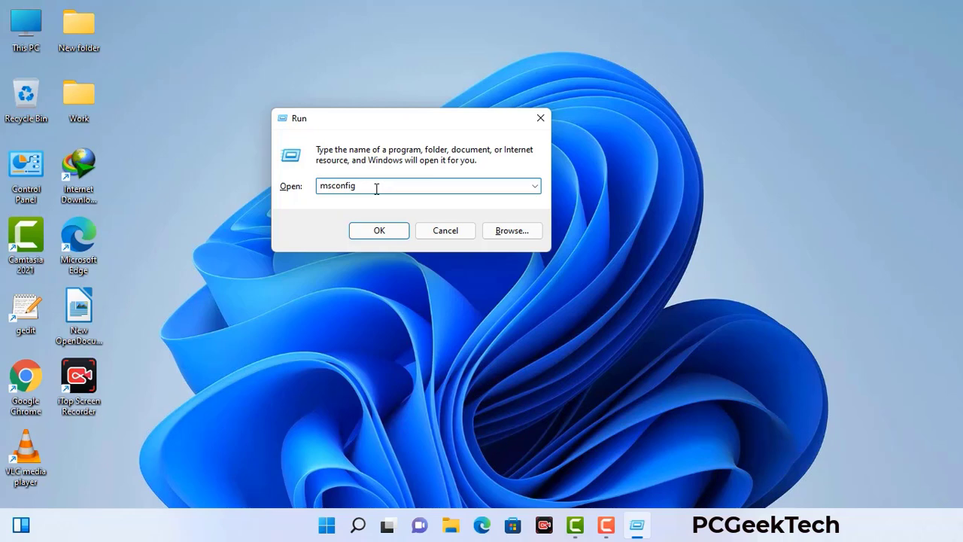
click(374, 234)
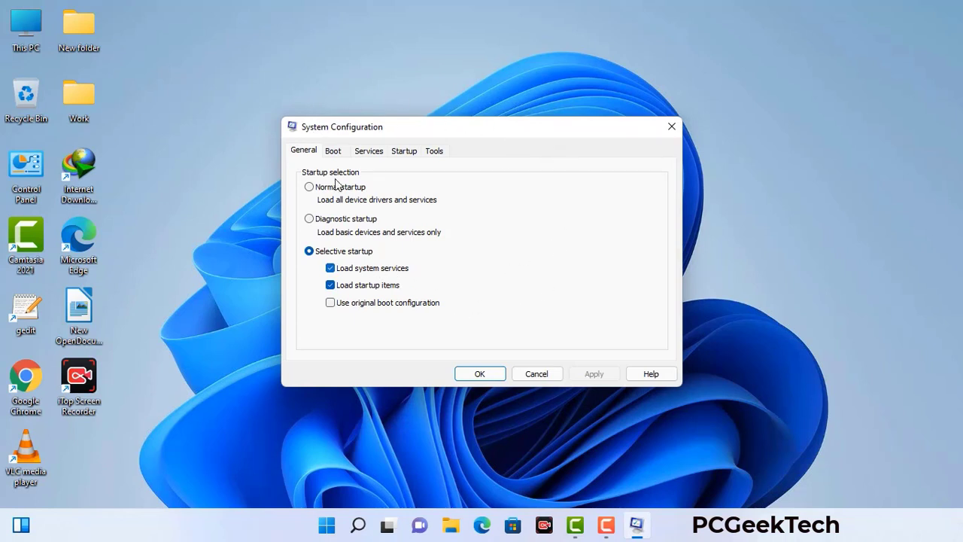
Enable Safe boot with the Network option on the Boot tab and apply it.
click(336, 154)
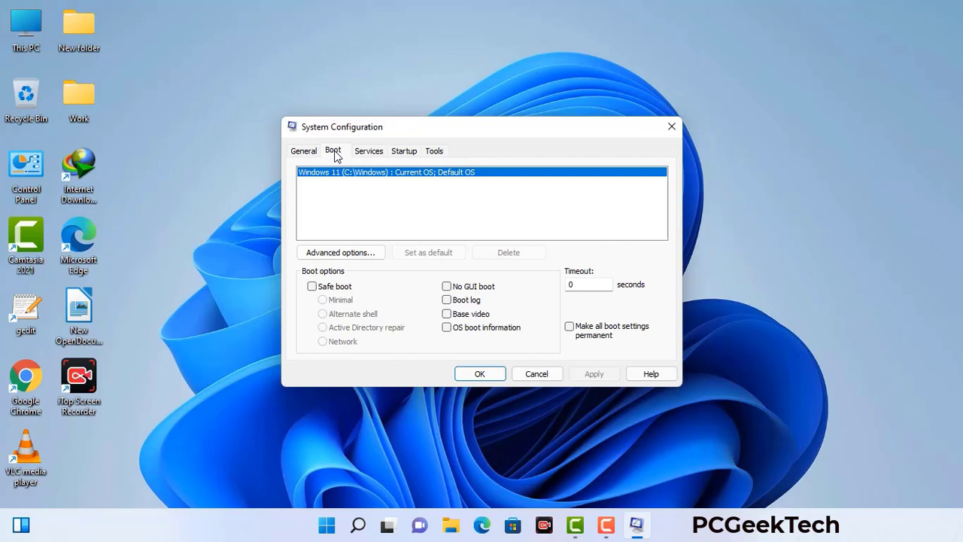
click(311, 287)
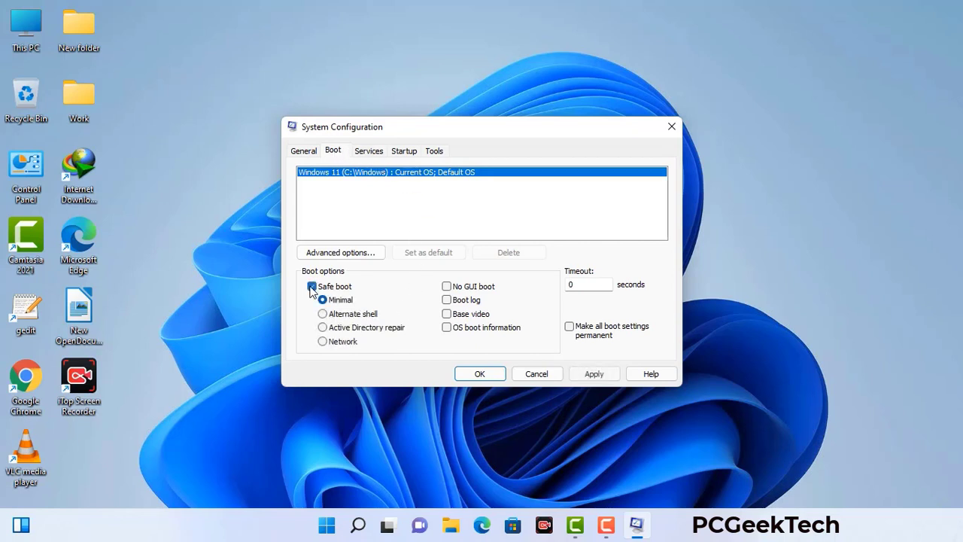
click(323, 341)
click(594, 374)
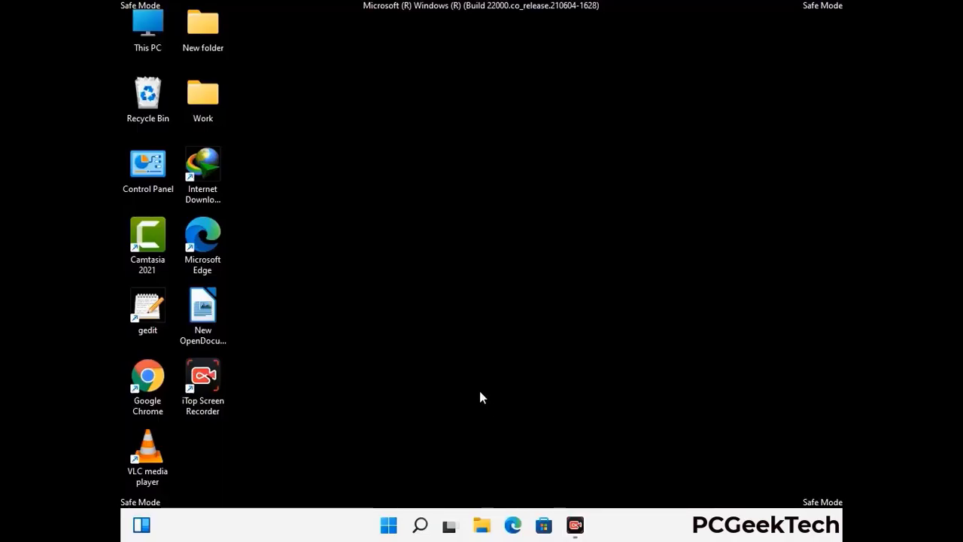
Turn on 'Show hidden files, folders, and drives' in Control Panel's File Explorer Options.
double_click(148, 179)
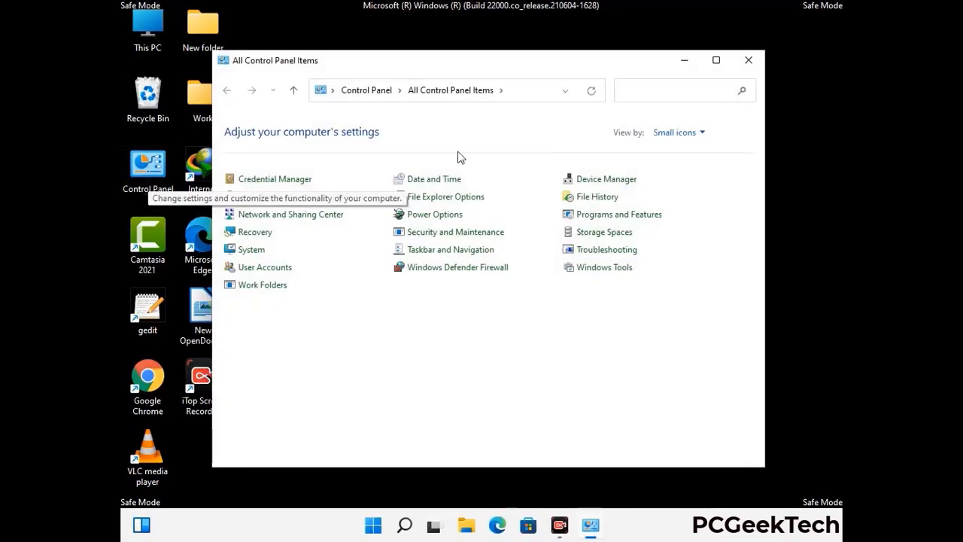
click(465, 199)
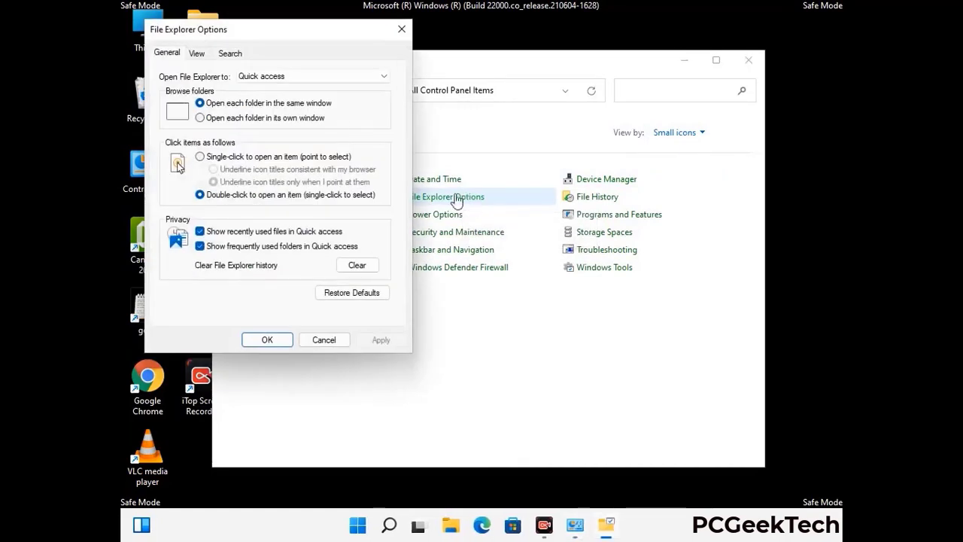
click(198, 54)
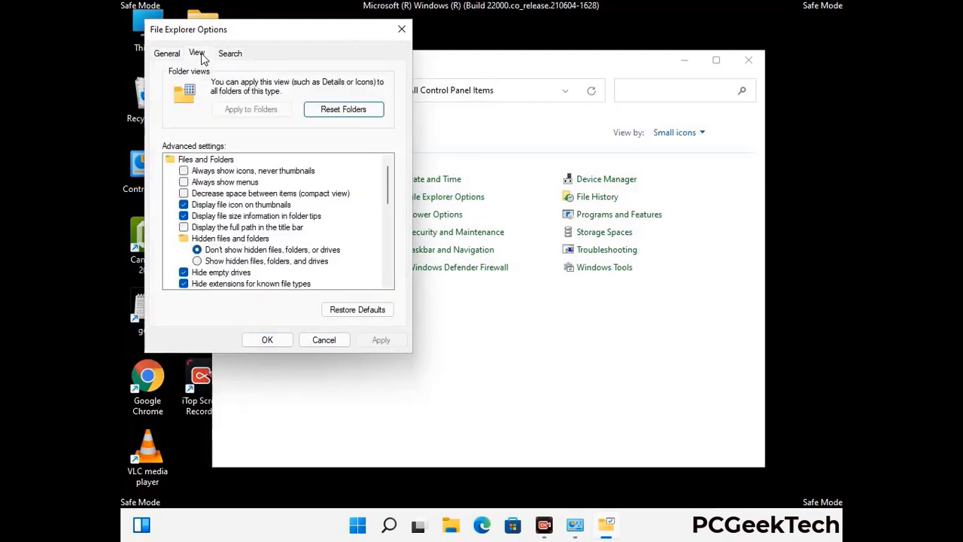
click(202, 262)
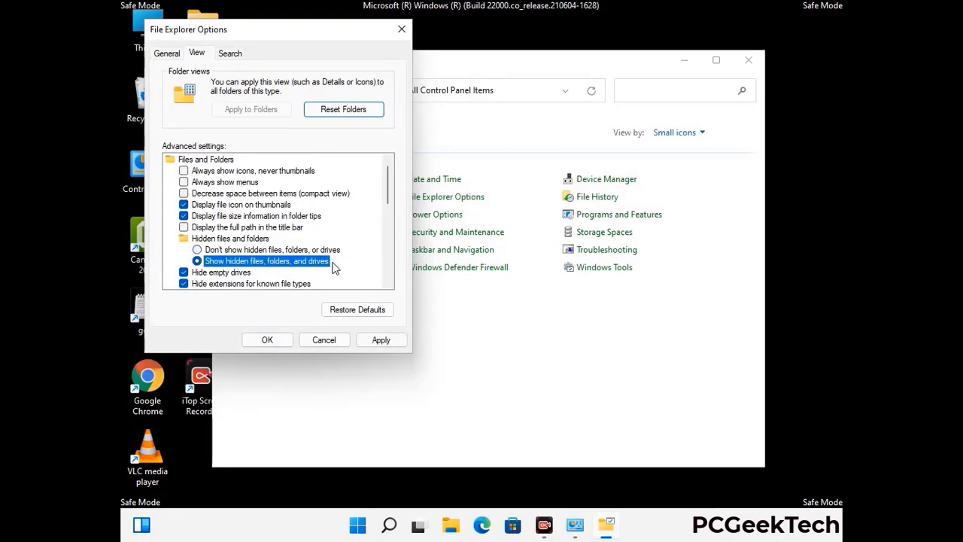
click(378, 340)
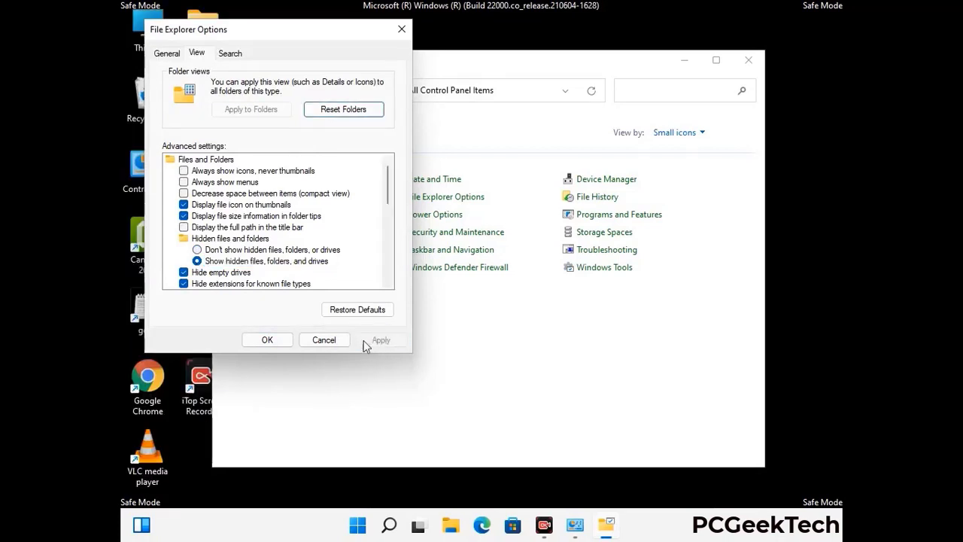
click(253, 341)
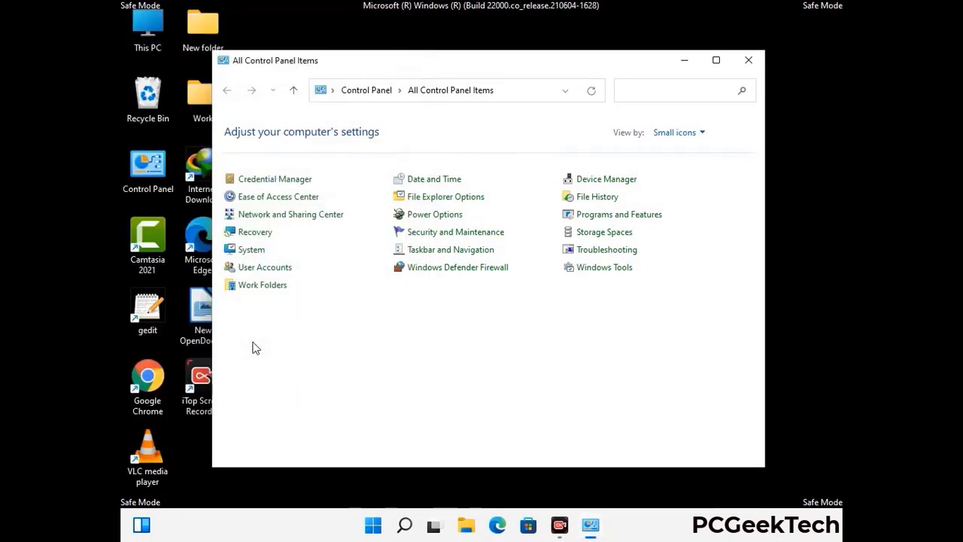
Close Control Panel and browse from This PC to C:\Windows\System32.
click(748, 61)
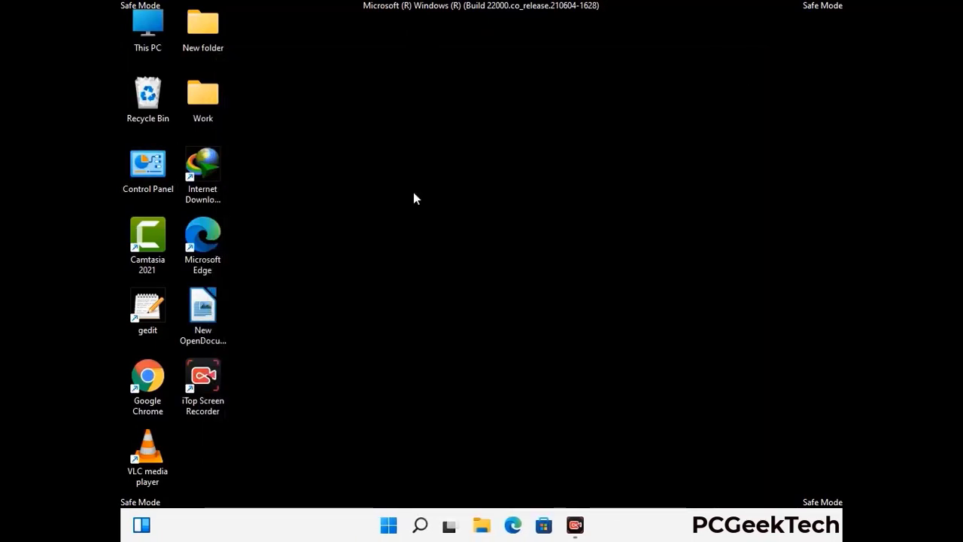
double_click(142, 45)
double_click(420, 329)
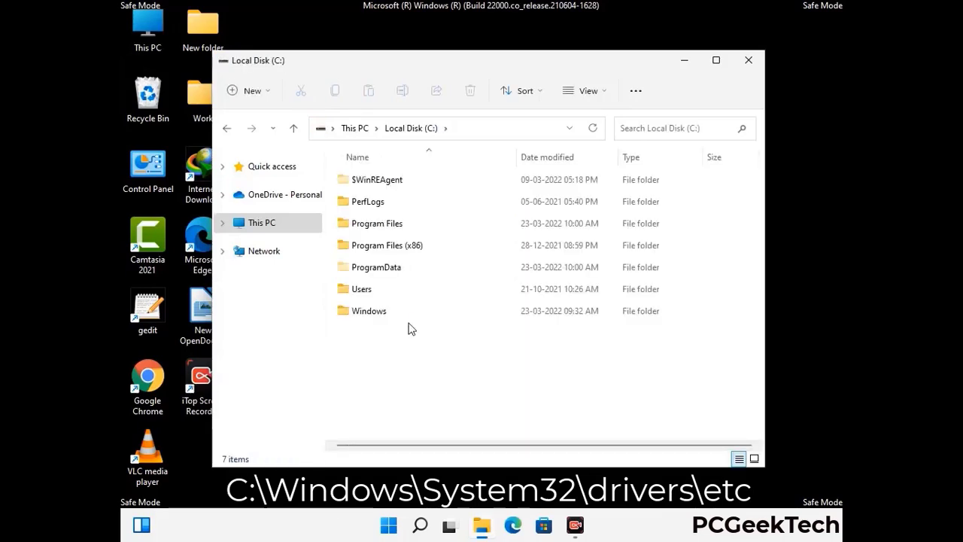
double_click(361, 311)
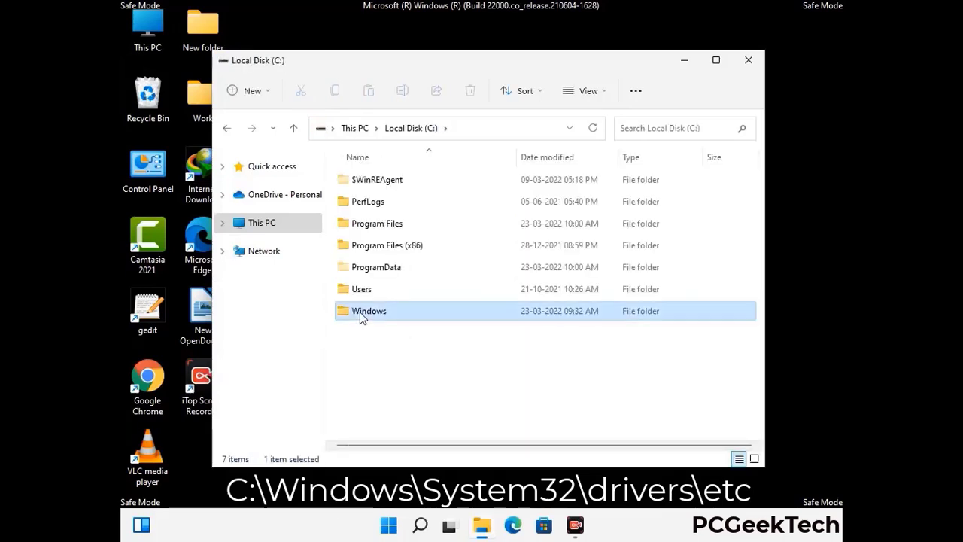
scroll(482, 322, down, 5)
scroll(476, 325, down, 12)
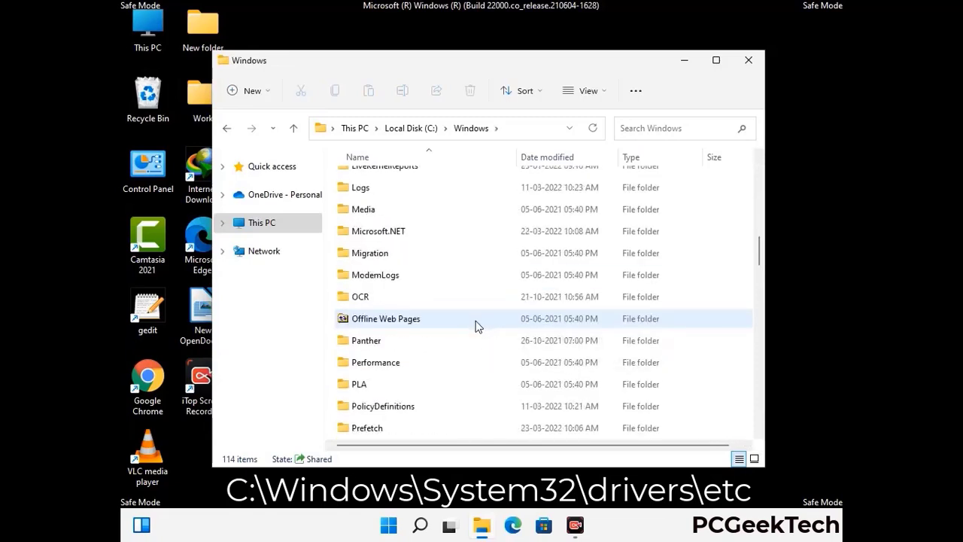
scroll(454, 322, down, 2)
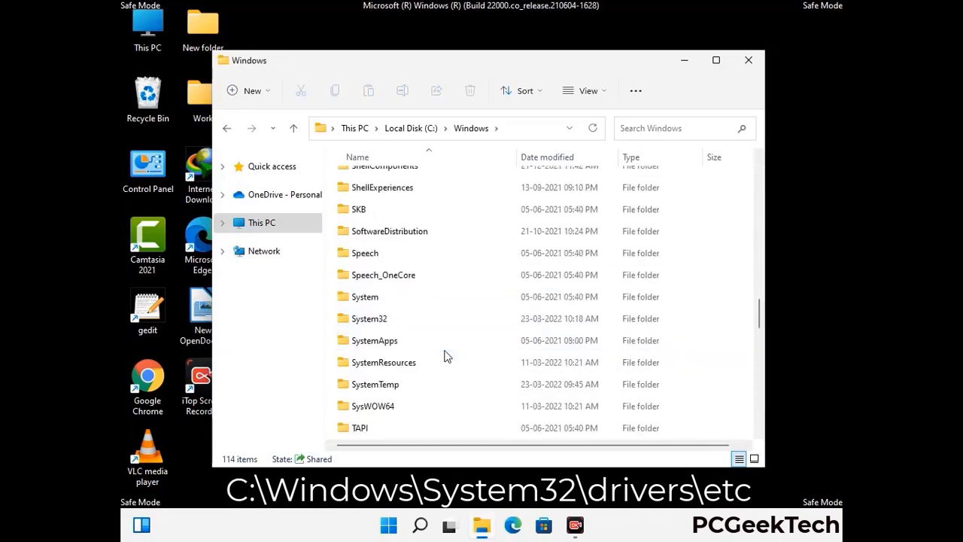
double_click(367, 319)
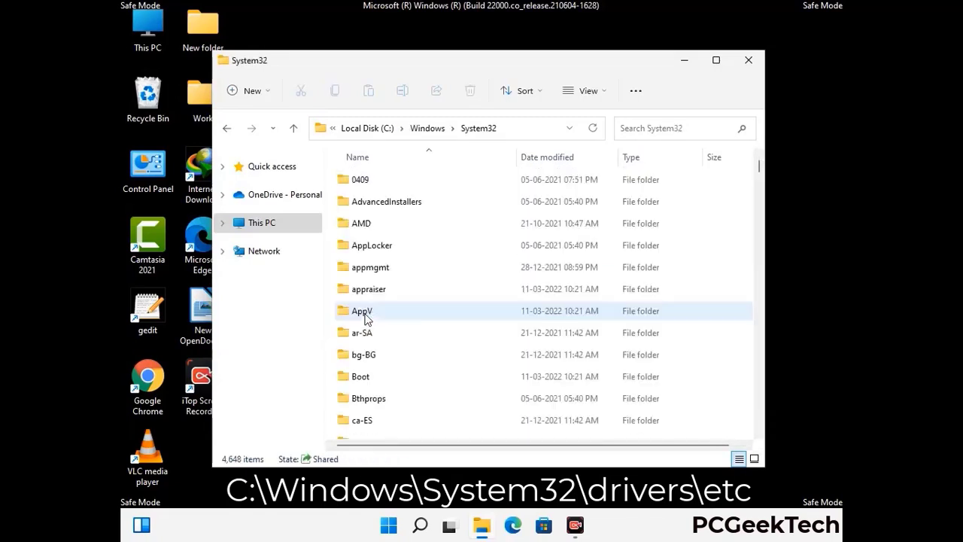
Go into drivers\etc and open the hosts file with Notepad.
scroll(414, 327, down, 5)
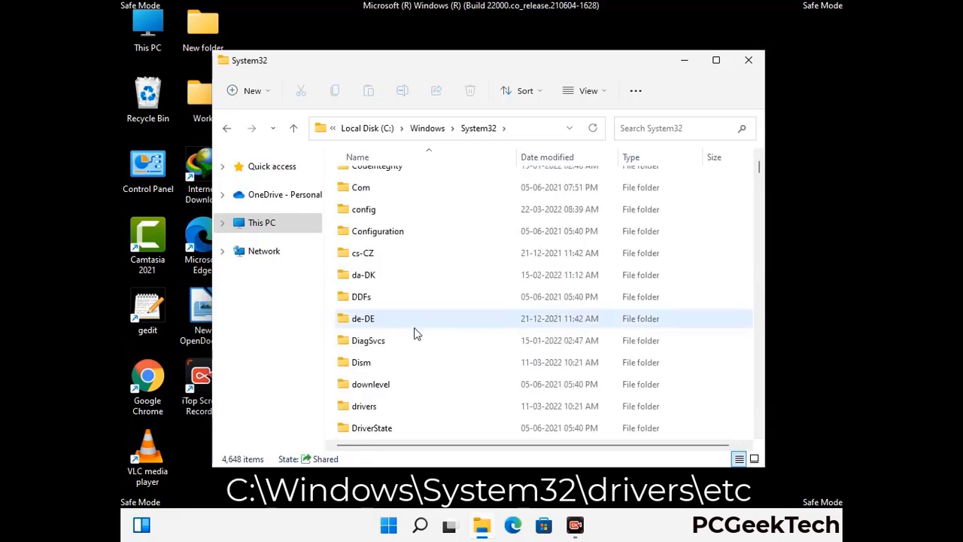
double_click(371, 411)
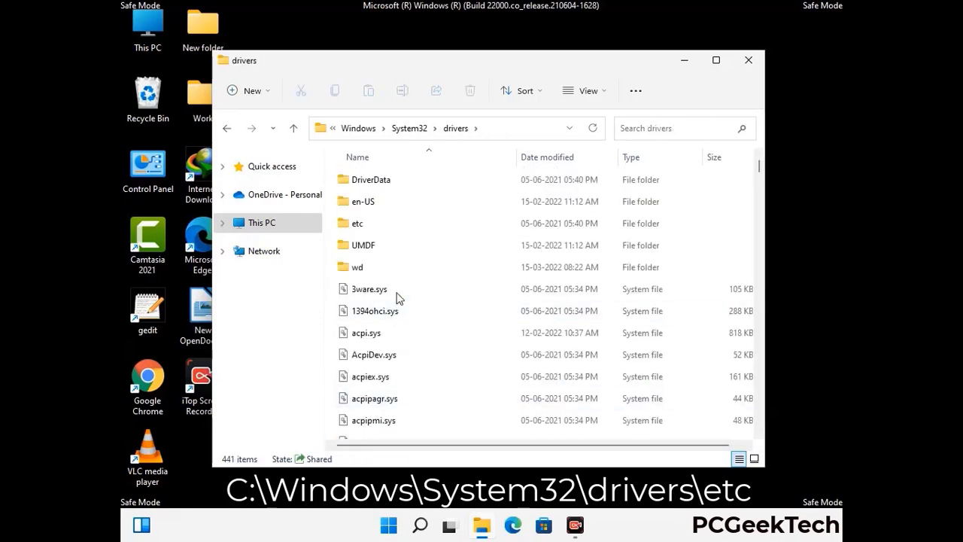
double_click(359, 224)
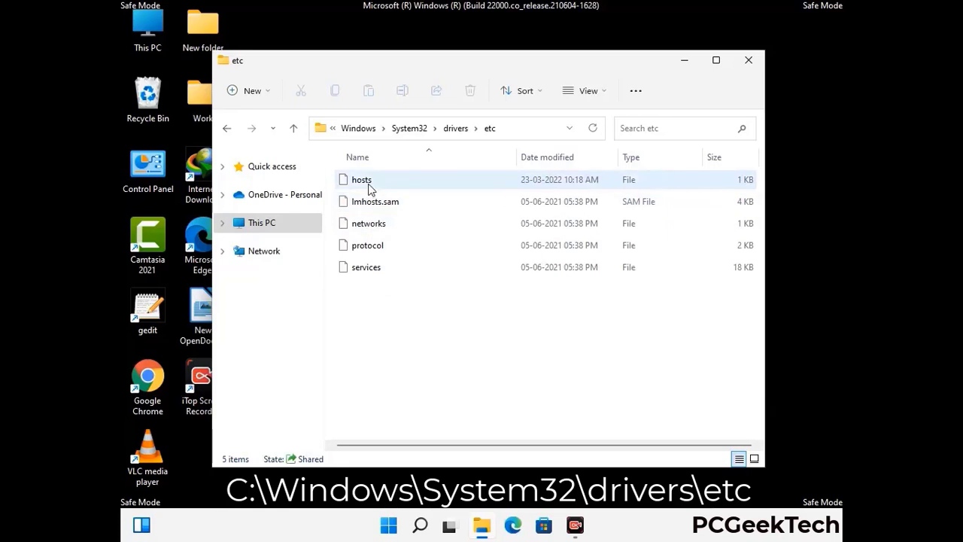
click(368, 186)
double_click(369, 187)
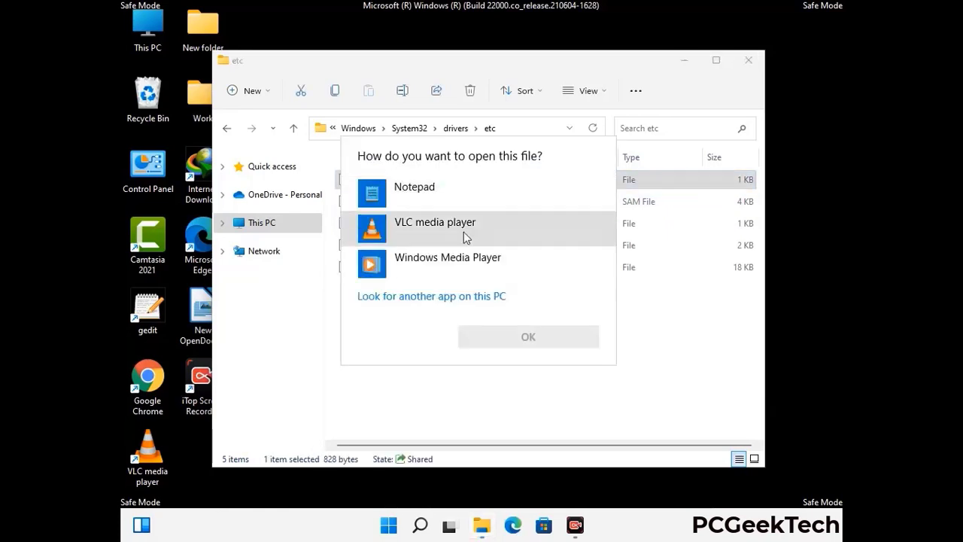
click(426, 192)
Add two blank lines after the last localhost line in hosts.
click(528, 338)
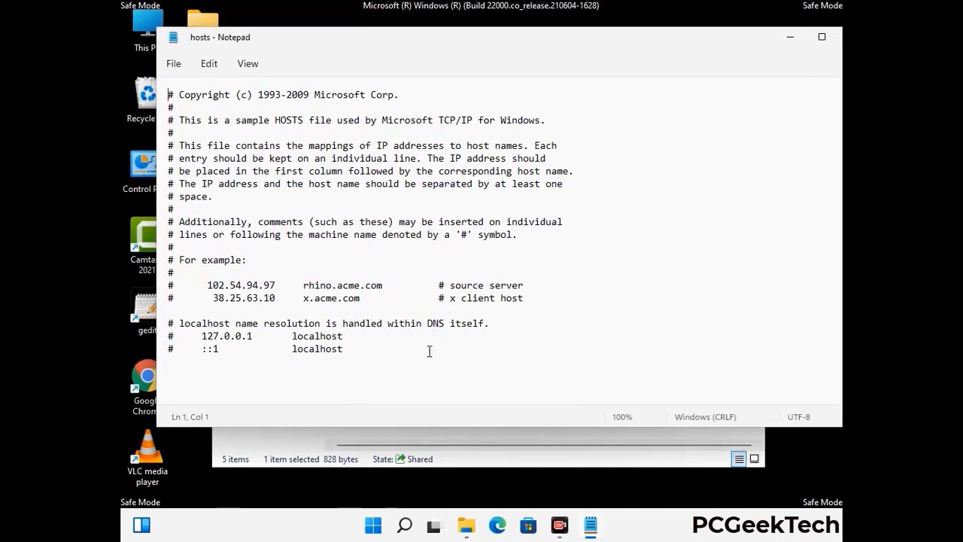
click(361, 350)
key(Return)
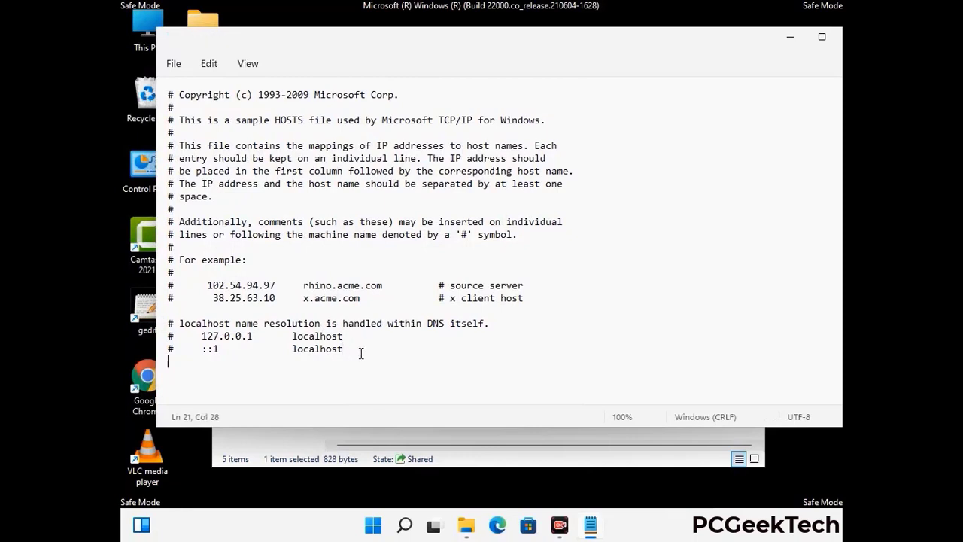
key(Return)
scroll(369, 218, down, 1)
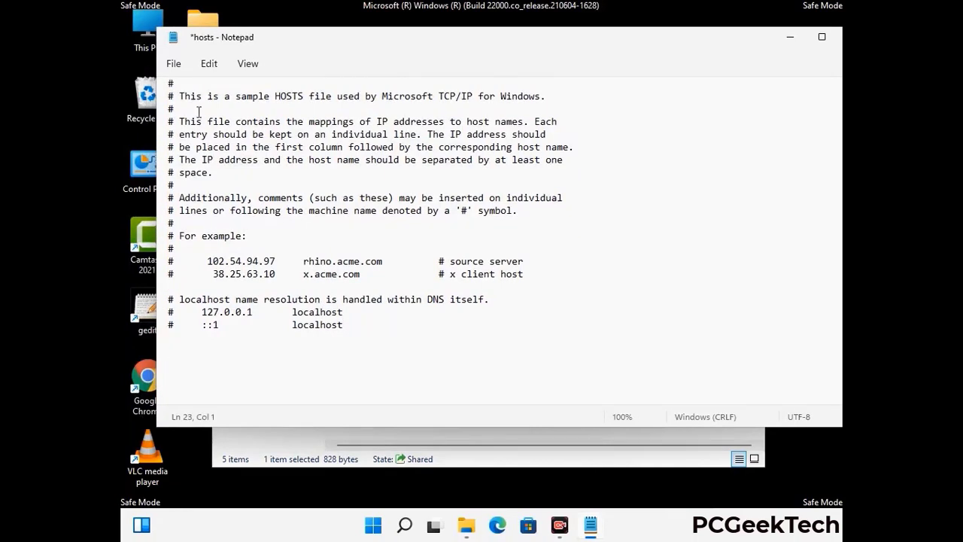
Save the edited hosts file and close Notepad.
click(174, 64)
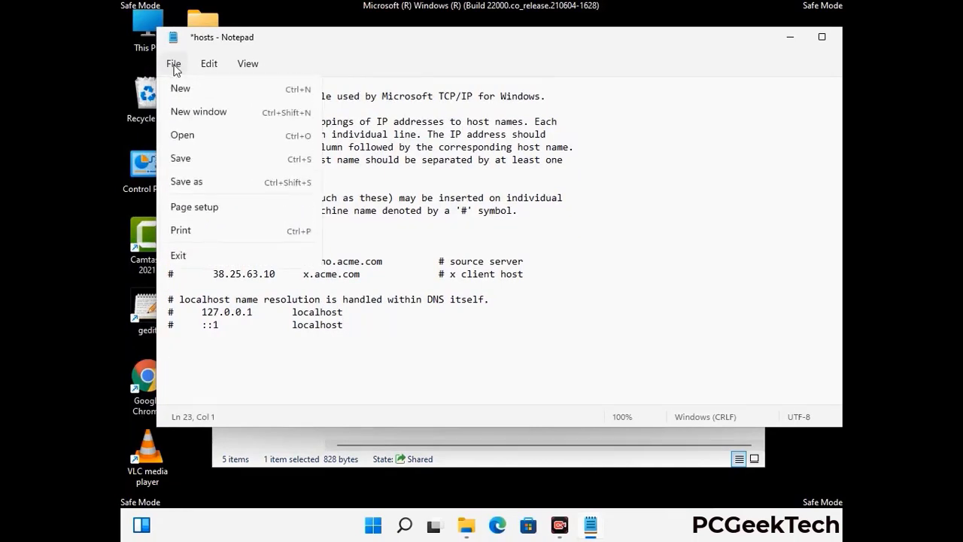
click(181, 159)
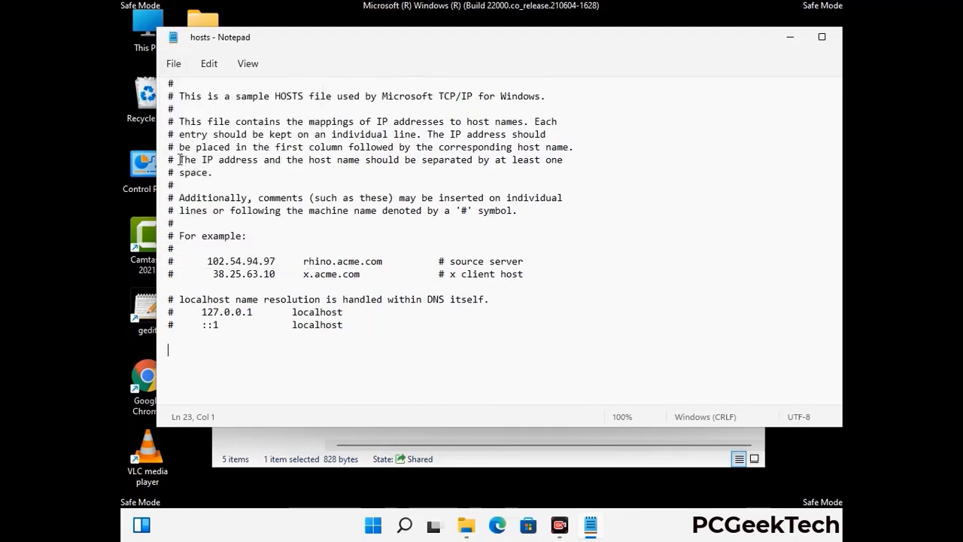
drag(729, 48, 618, 49)
click(743, 43)
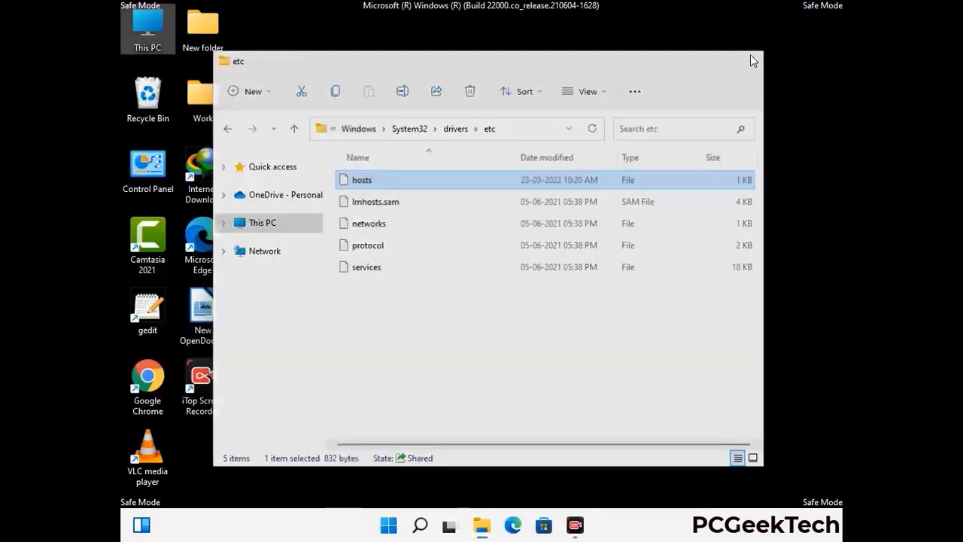
Close the etc window and run %appdata% to open the Roaming folder.
click(751, 55)
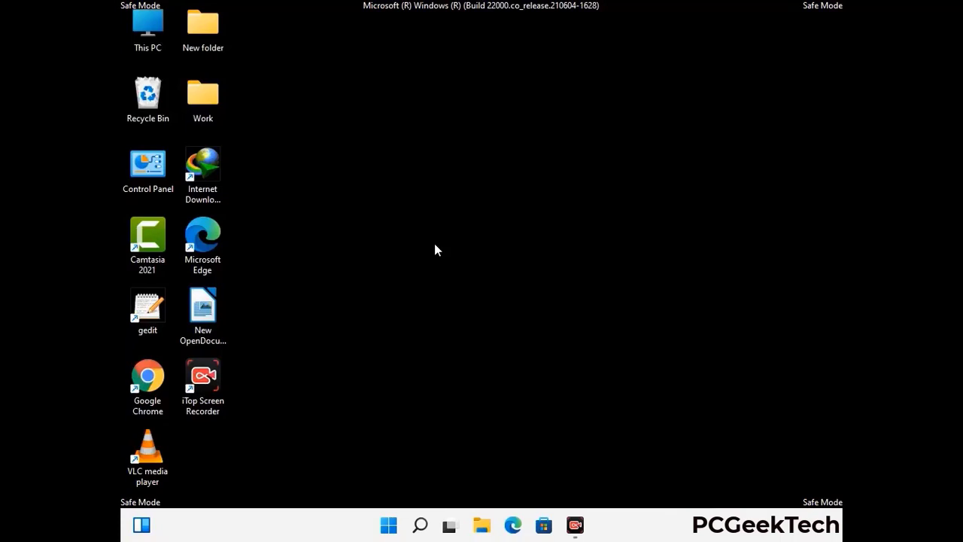
key(super+r)
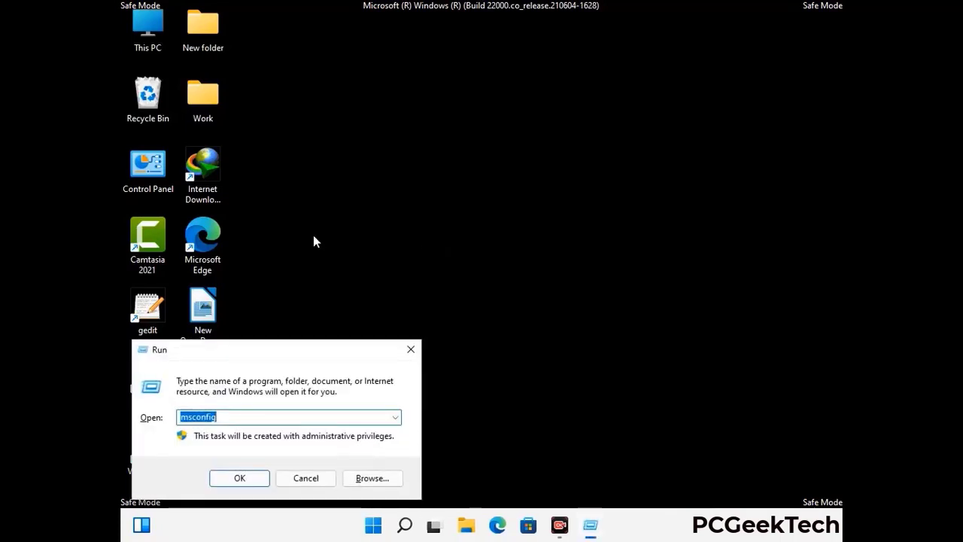
drag(276, 346, 449, 149)
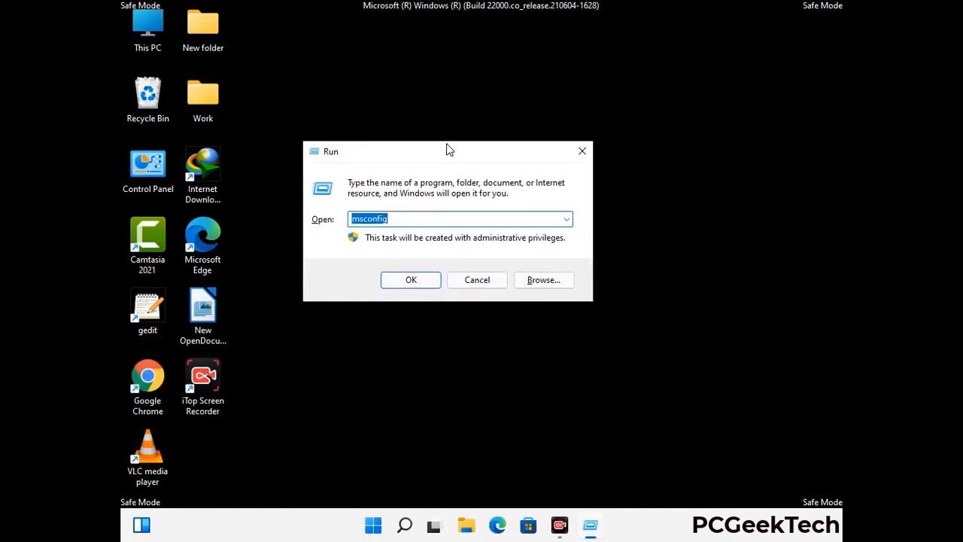
text(%)
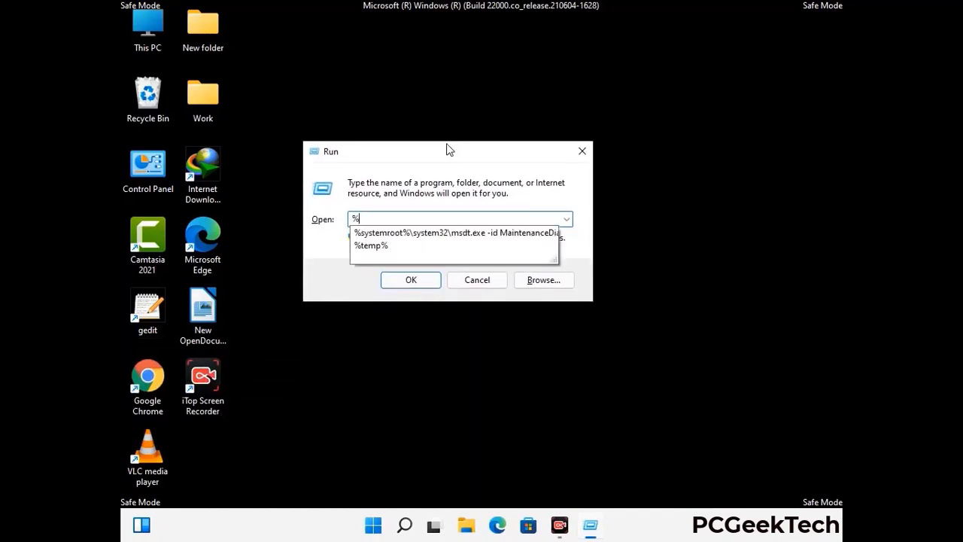
text(appd)
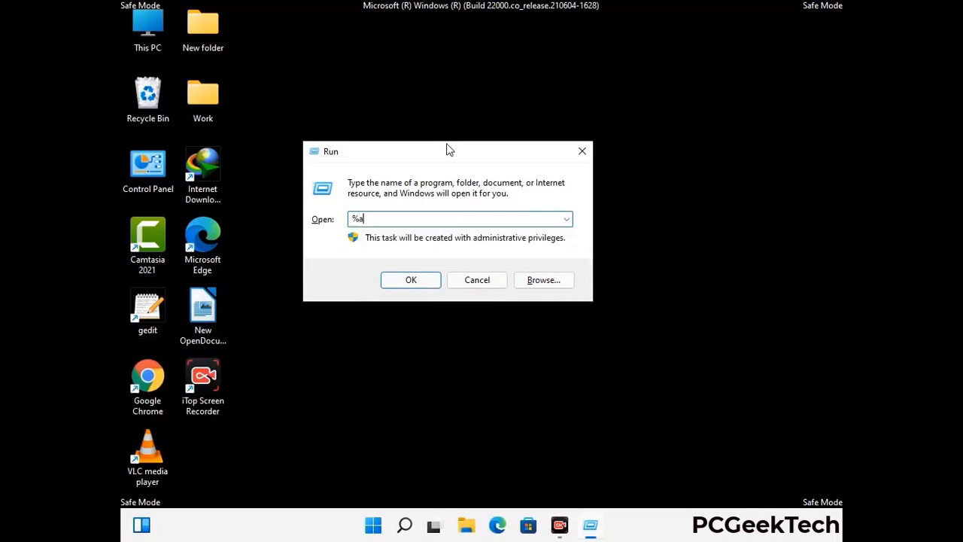
text(ata%)
key(Return)
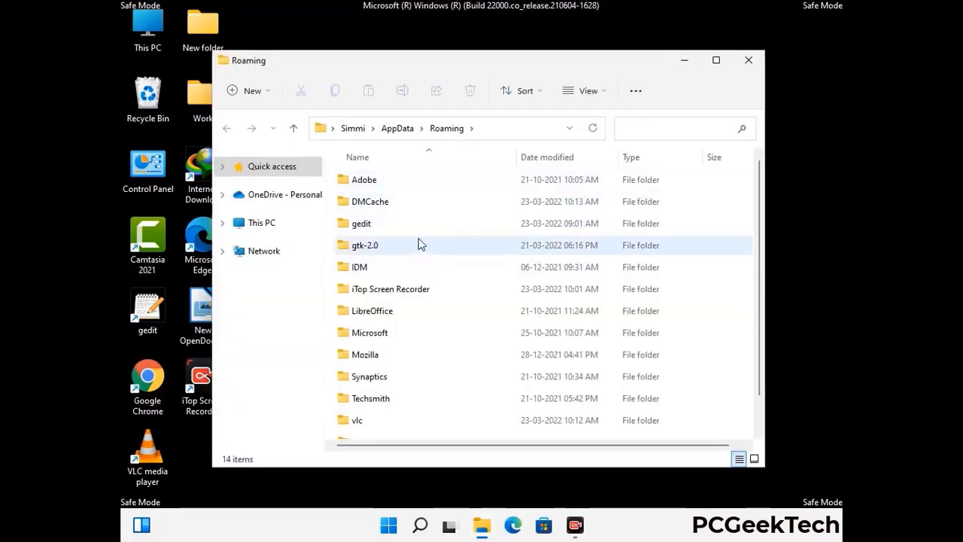
Delete the Zoom folder from Roaming, leaving 13 items, and close the window.
scroll(447, 286, down, 1)
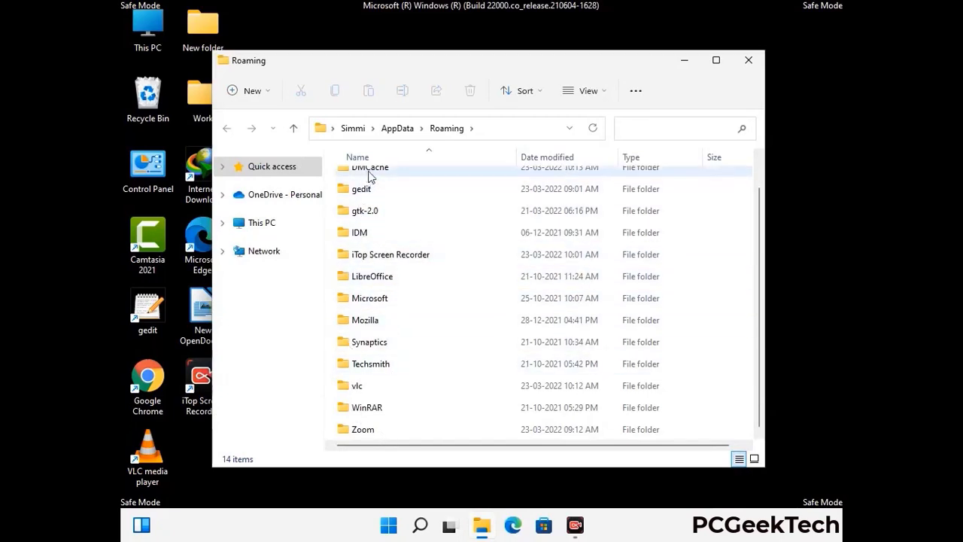
scroll(376, 226, up, 1)
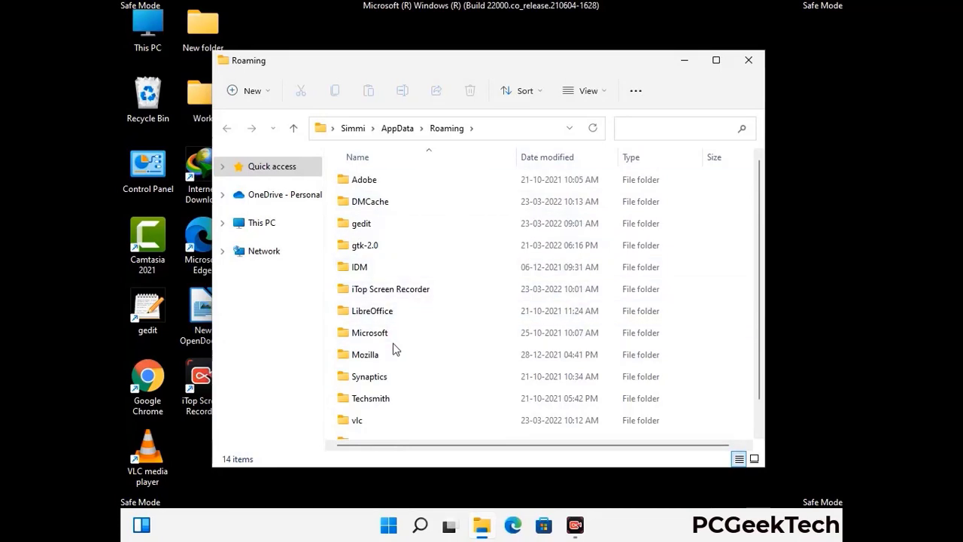
scroll(393, 342, down, 1)
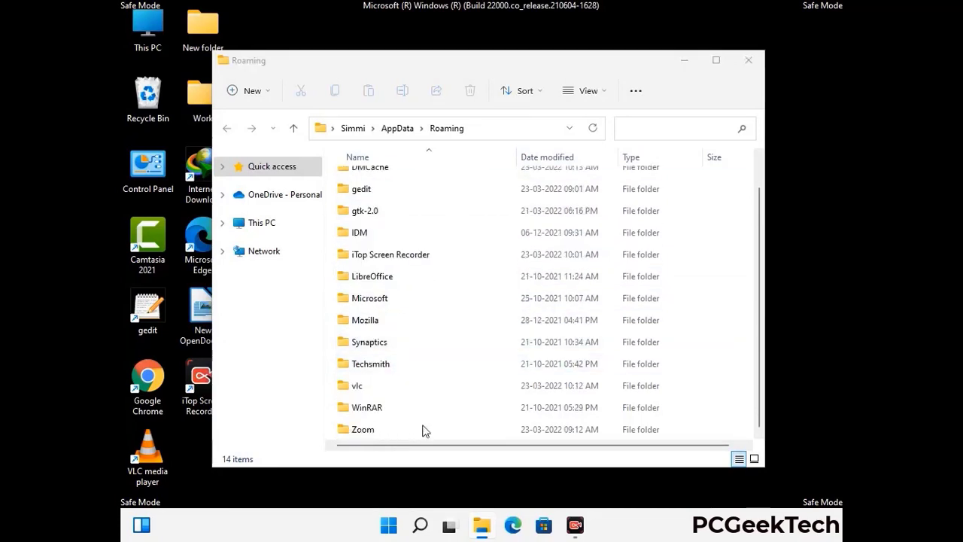
click(537, 429)
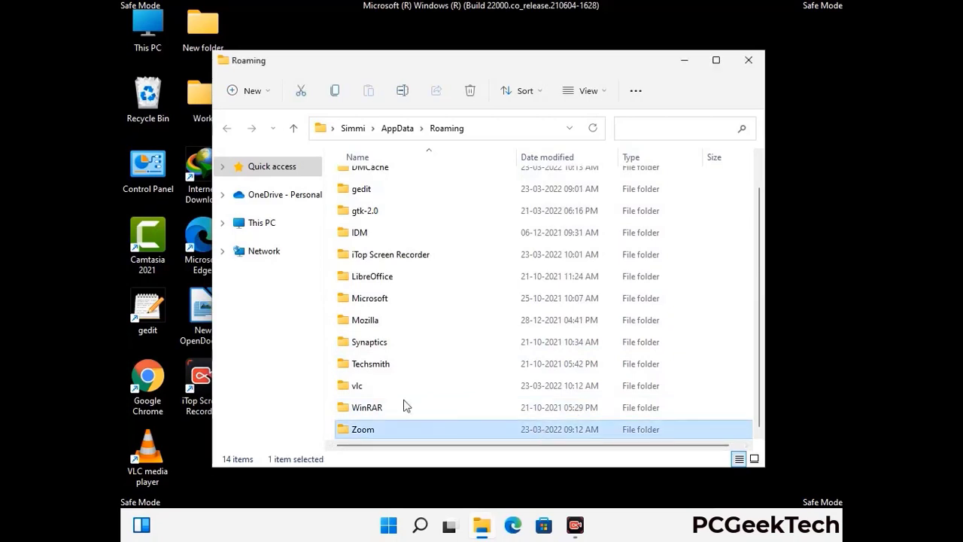
click(471, 91)
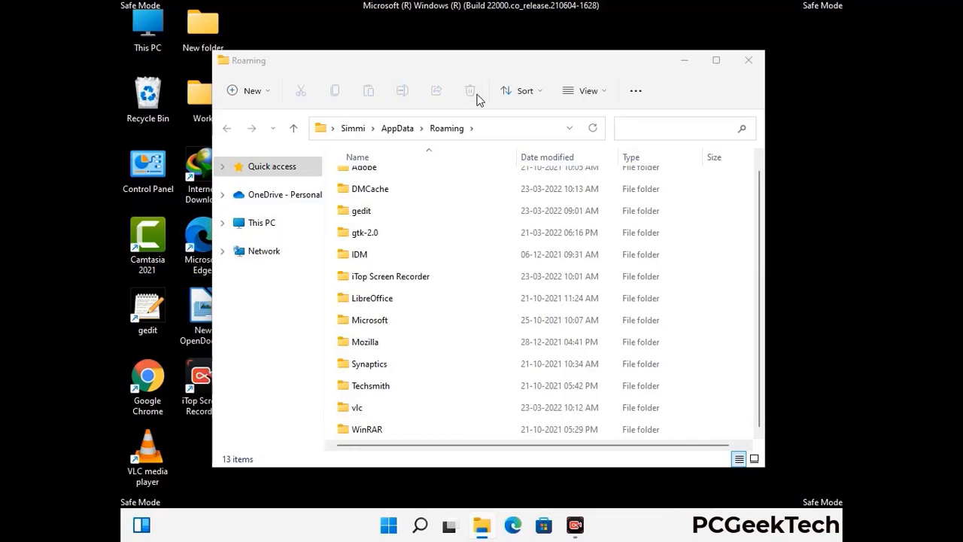
click(748, 66)
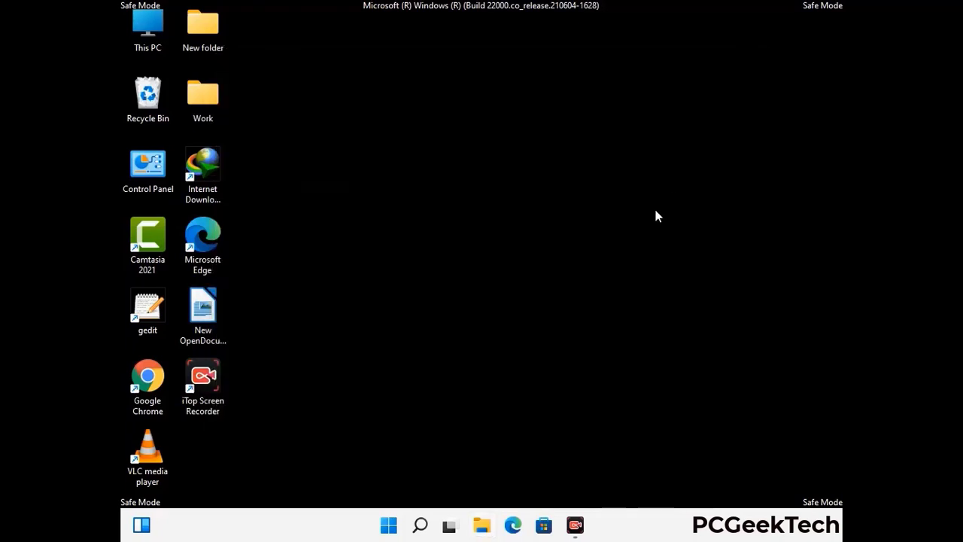
Run %LocalAppData% to open the AppData\Local folder.
key(super+r)
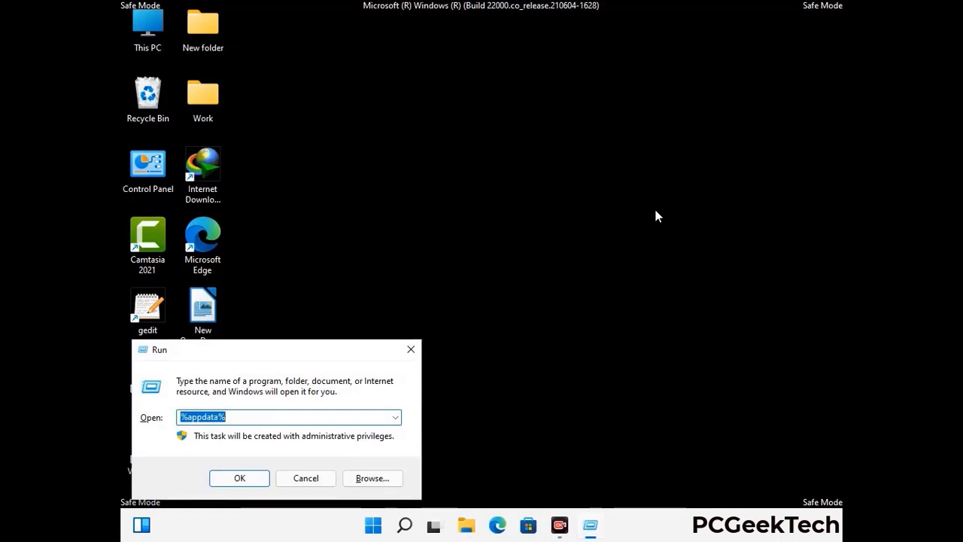
drag(302, 359, 505, 190)
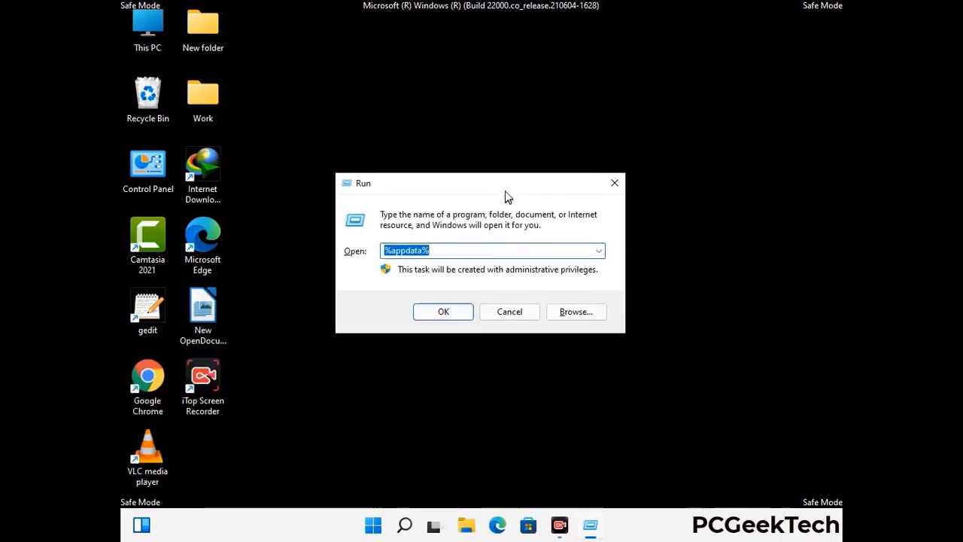
text(%Local)
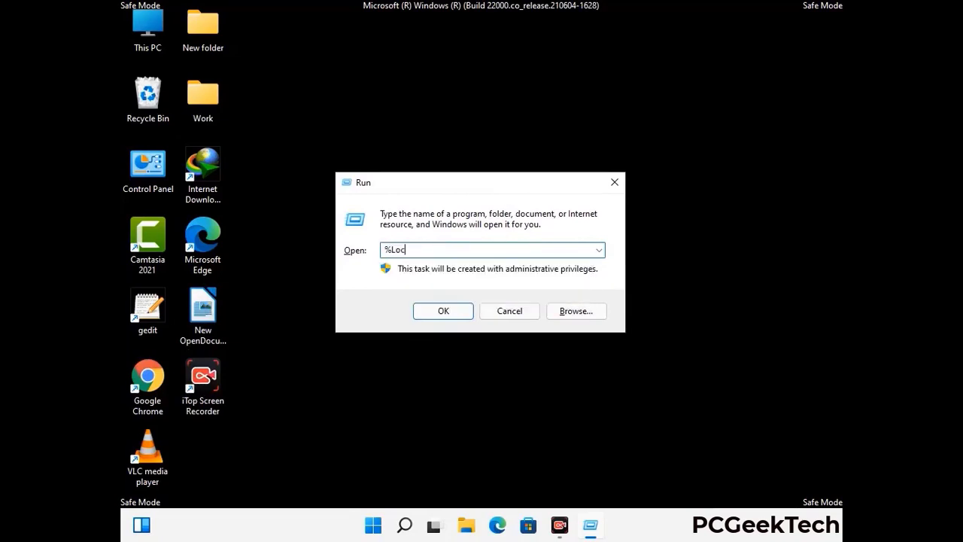
text(AppData%)
key(Return)
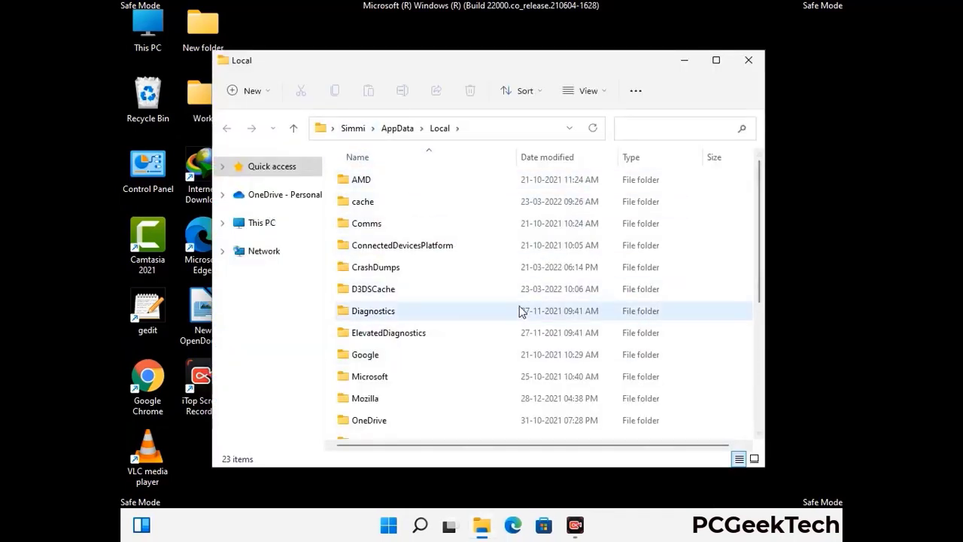
Delete the Mozilla folder from AppData\Local, leaving 22 items.
scroll(407, 324, down, 1)
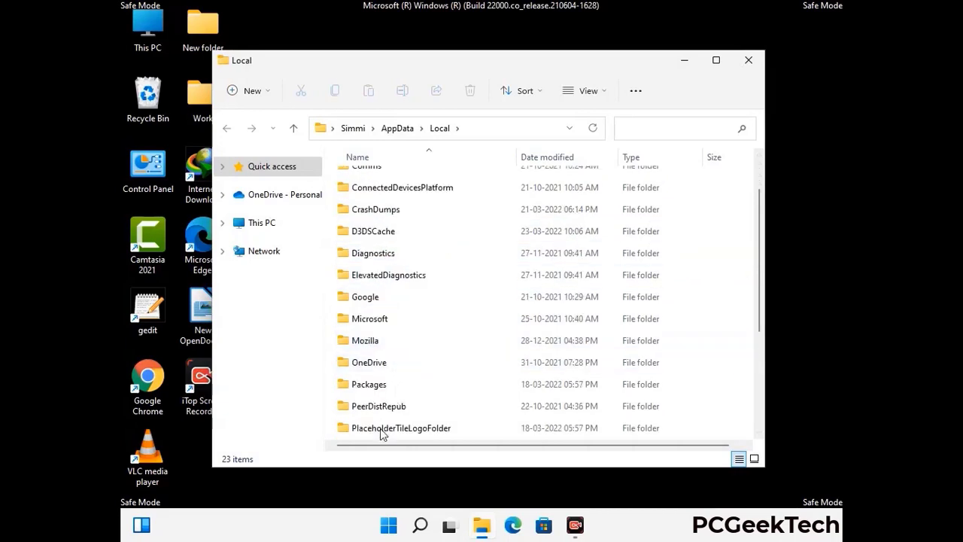
click(377, 343)
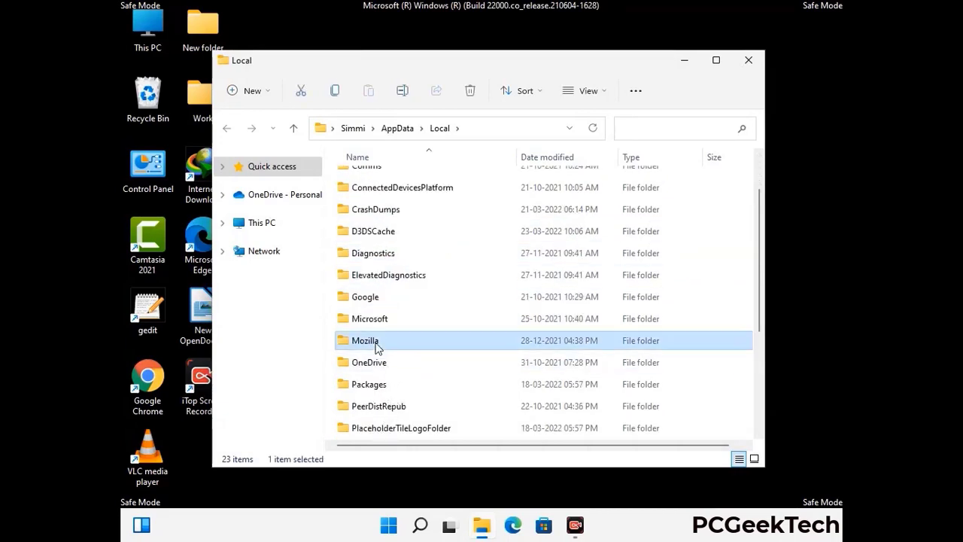
click(469, 92)
click(470, 92)
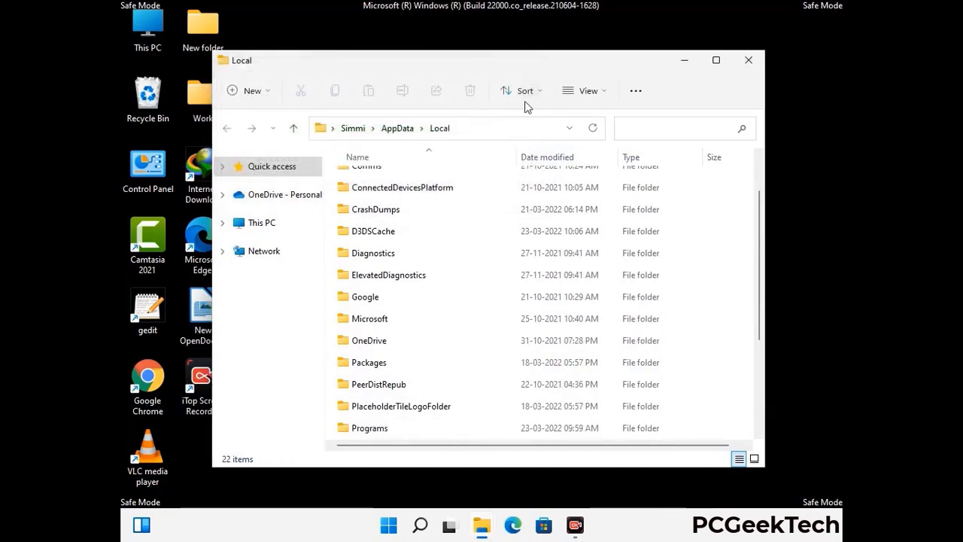
Close the Local window and run %ProgramData% to open C:\ProgramData.
click(750, 68)
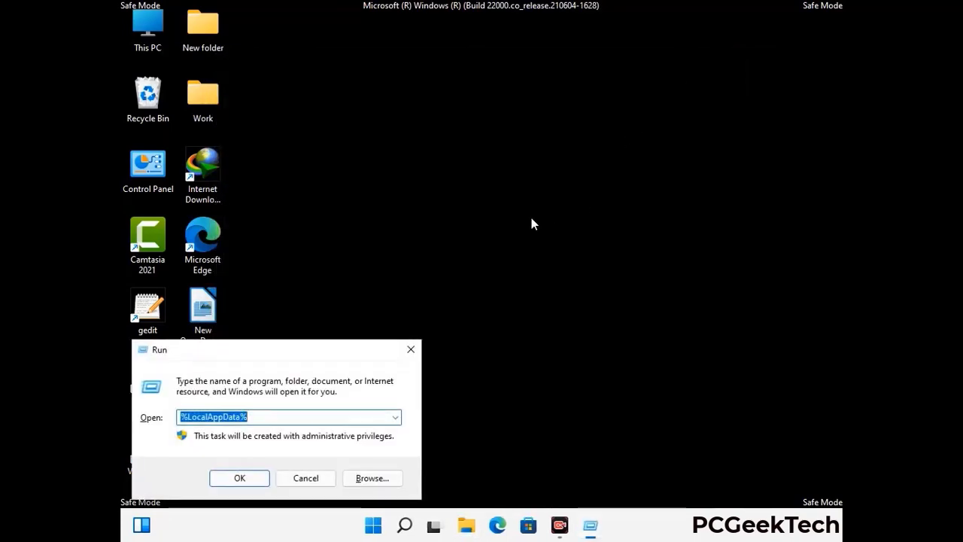
drag(244, 359, 440, 197)
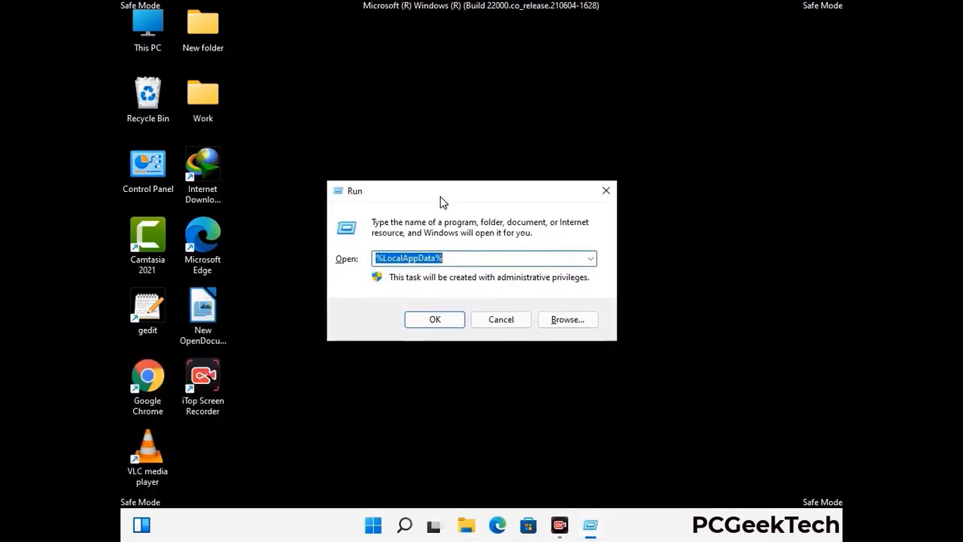
text(%)
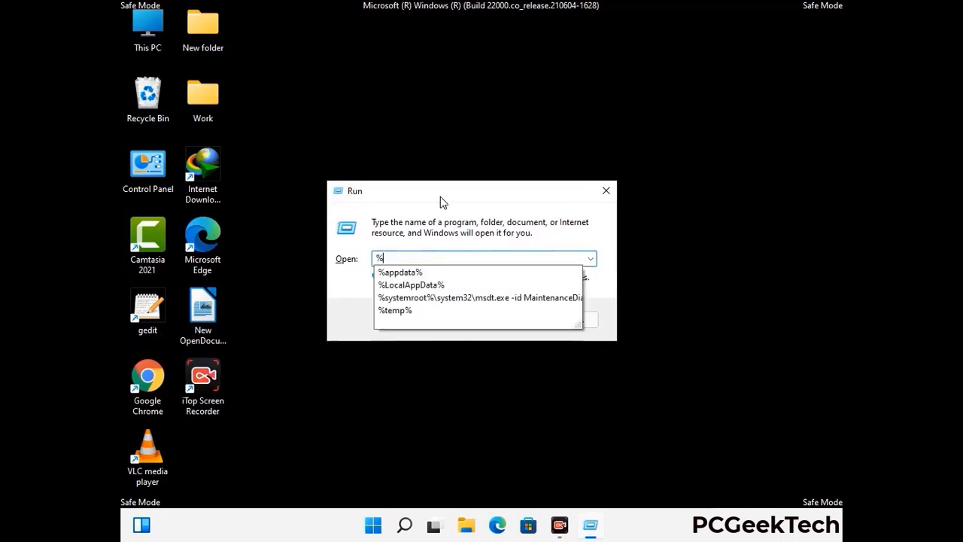
text(Pro)
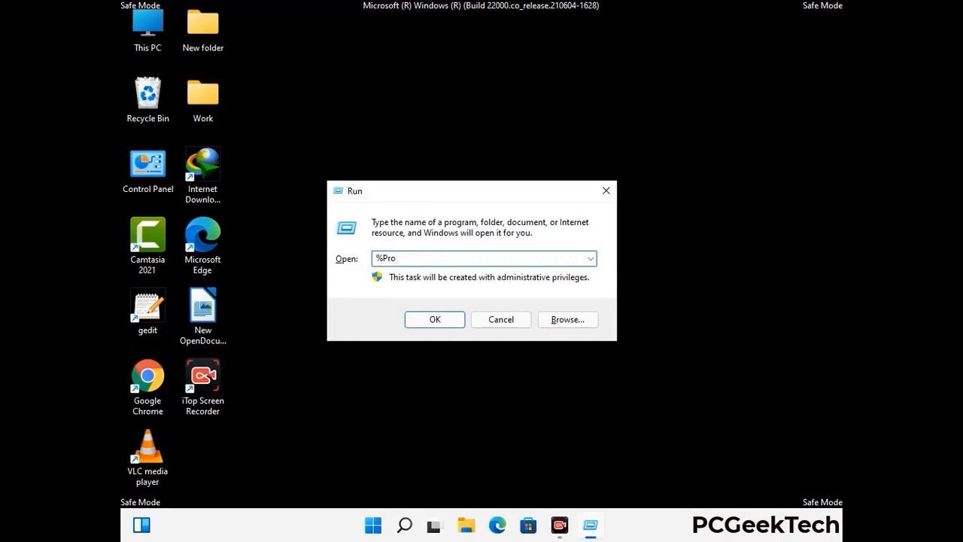
text(gramData%)
key(Return)
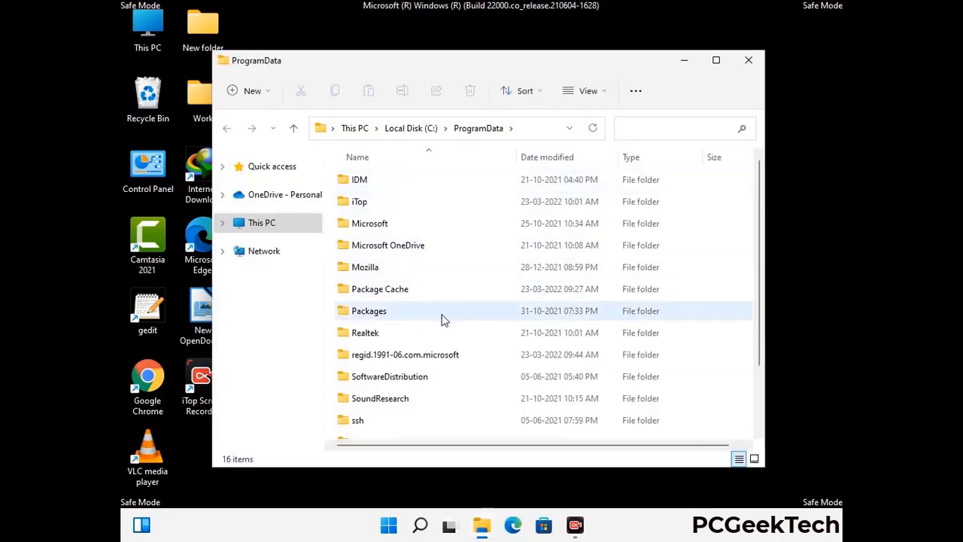
Delete the Mozilla folder from ProgramData, leaving 15 items, and close the window.
scroll(442, 318, down, 2)
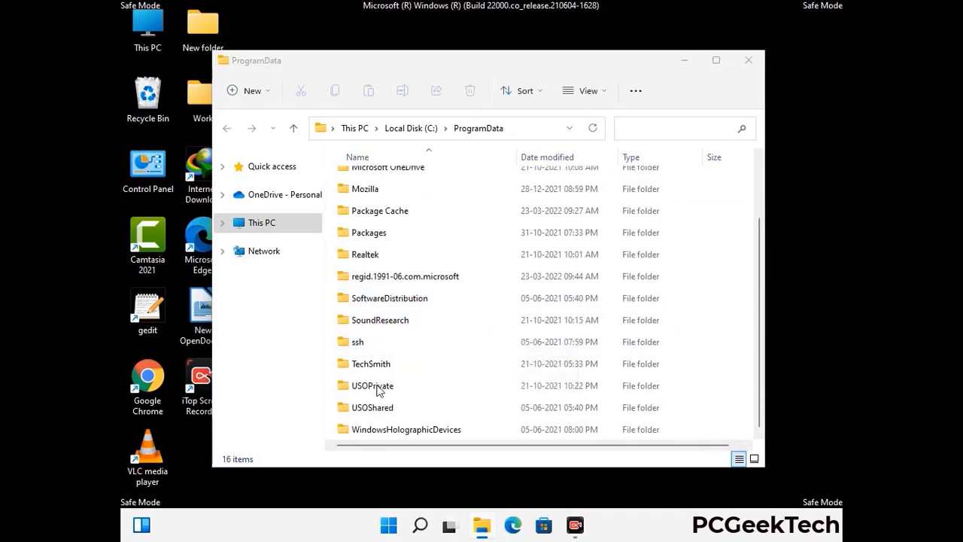
click(376, 189)
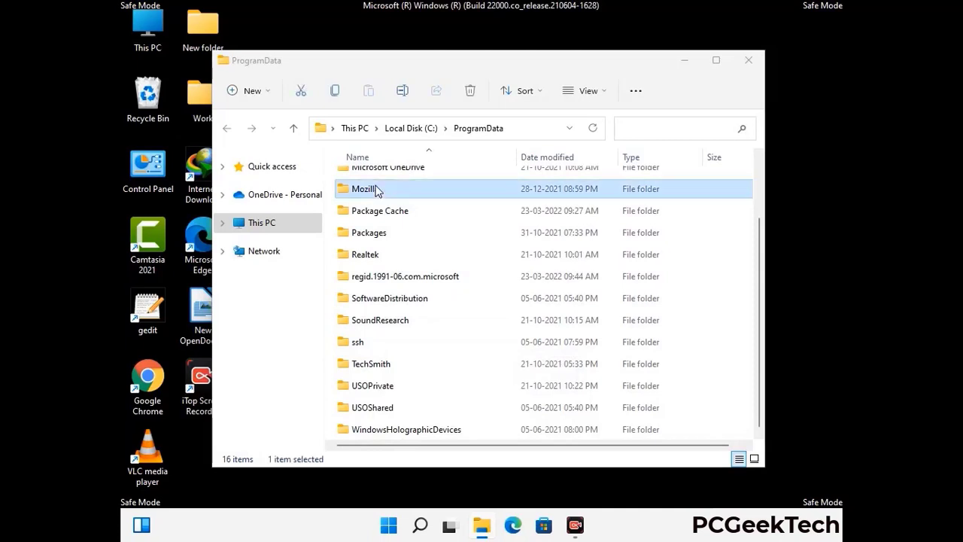
click(475, 92)
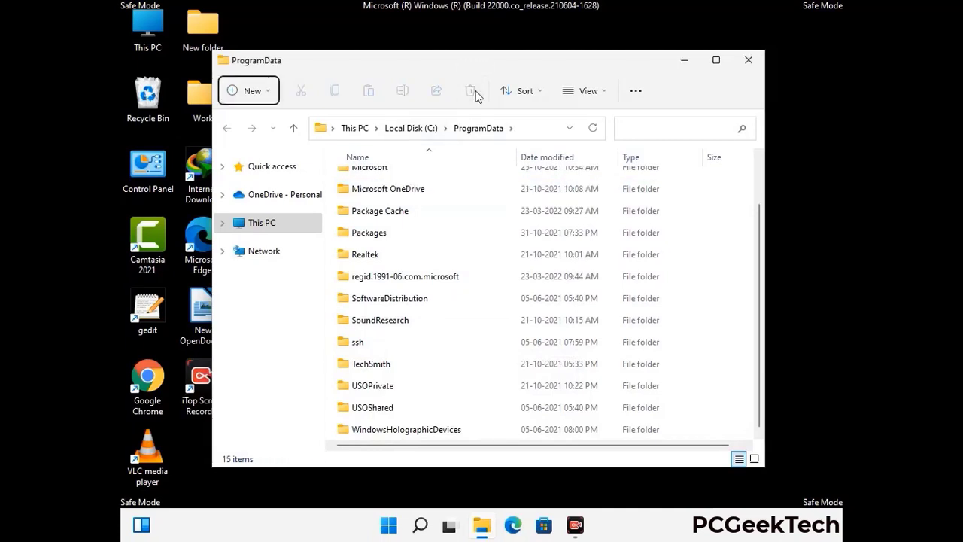
scroll(495, 308, up, 2)
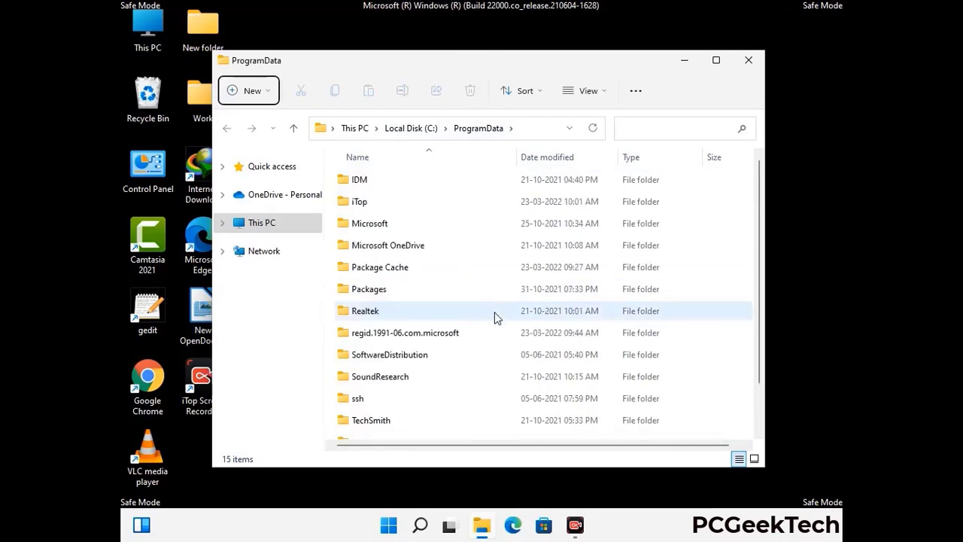
click(755, 60)
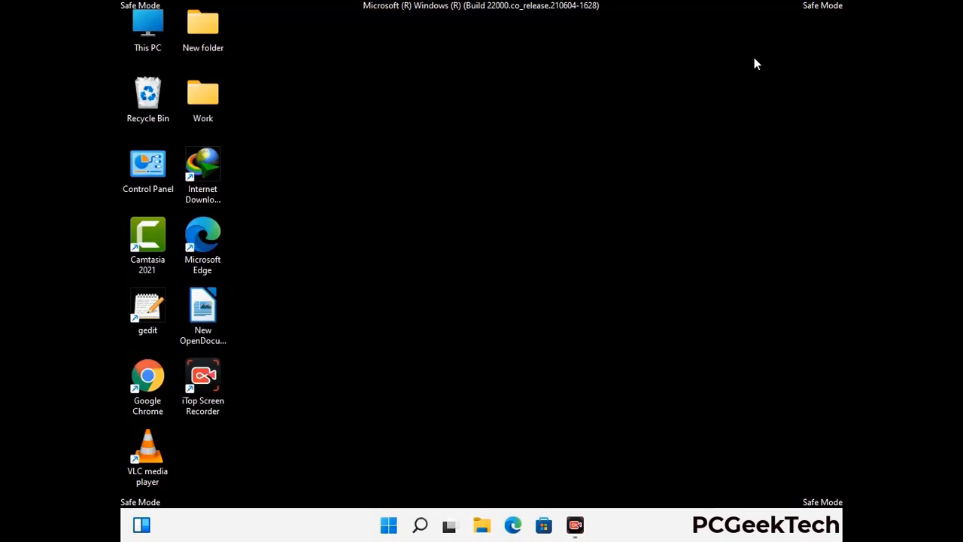
Run %WinDir% to open the C:\Windows folder.
key(super+r)
drag(314, 348, 502, 195)
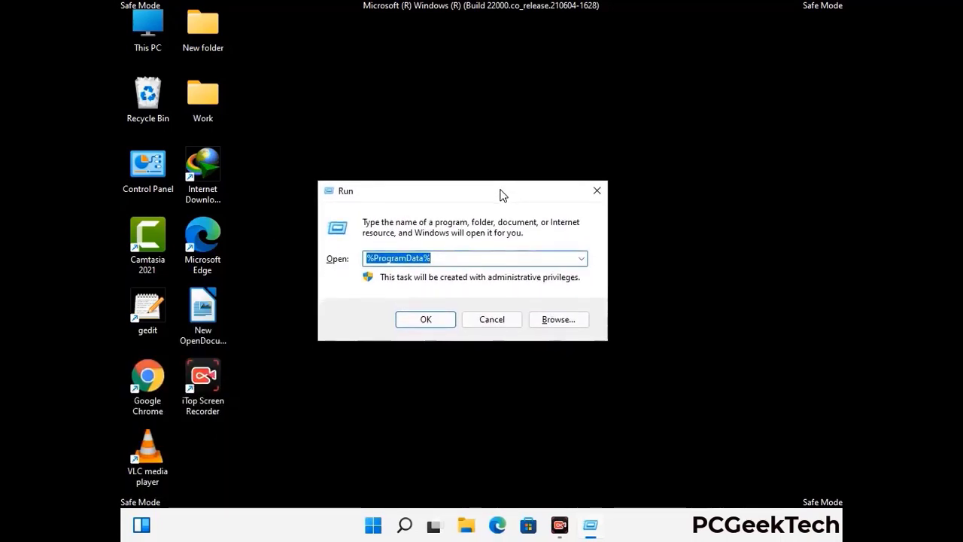
text(%Win)
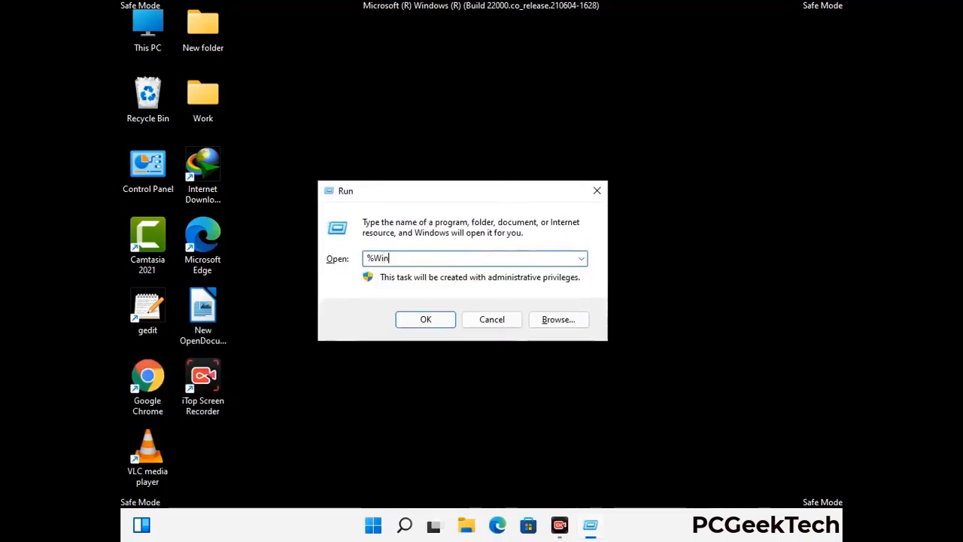
text(Dir%)
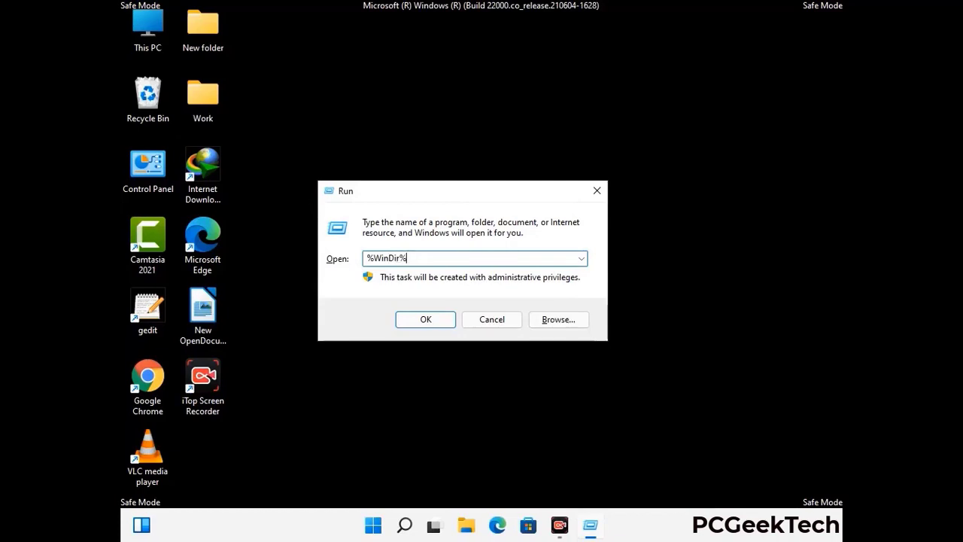
key(Return)
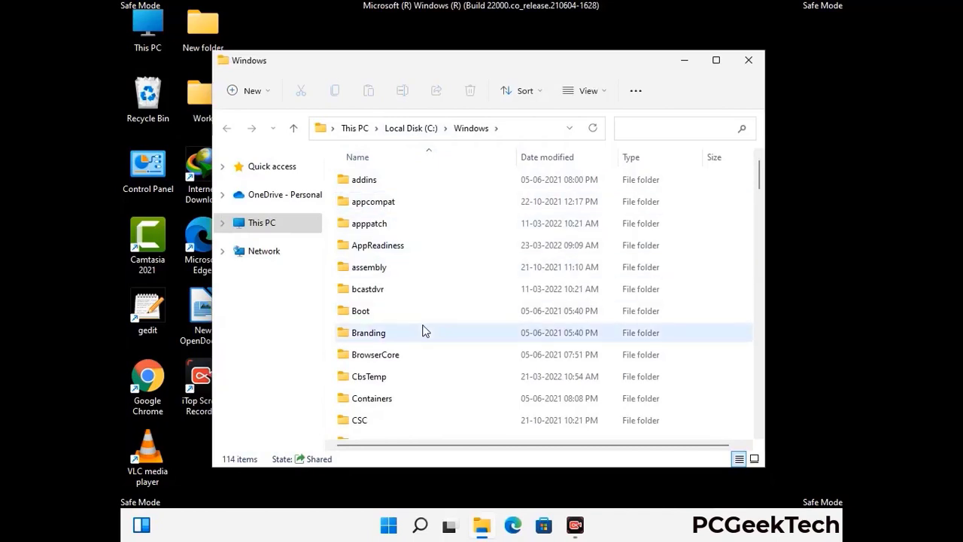
Scroll through the 114 items in C:\Windows, then close the window.
scroll(423, 331, down, 1)
scroll(423, 331, down, 2)
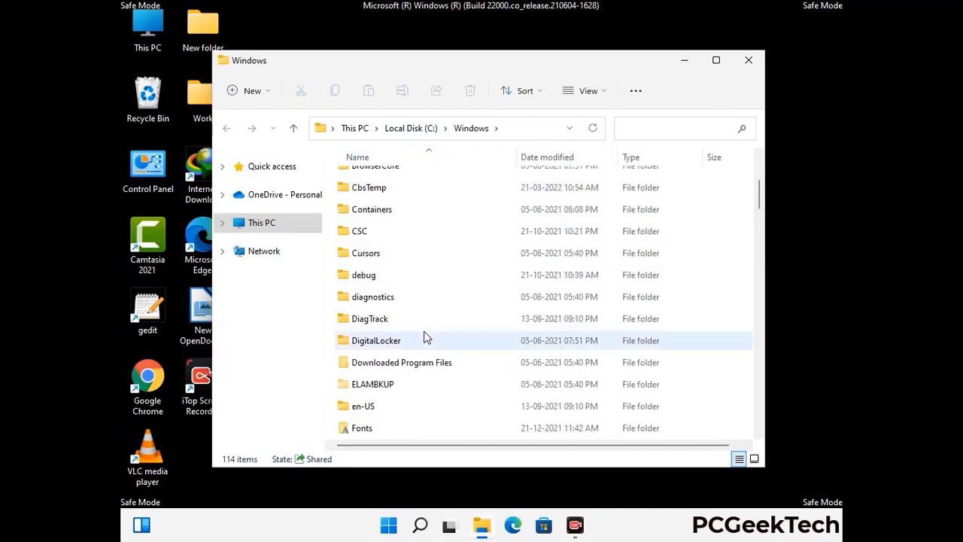
scroll(424, 338, down, 1)
scroll(425, 339, down, 5)
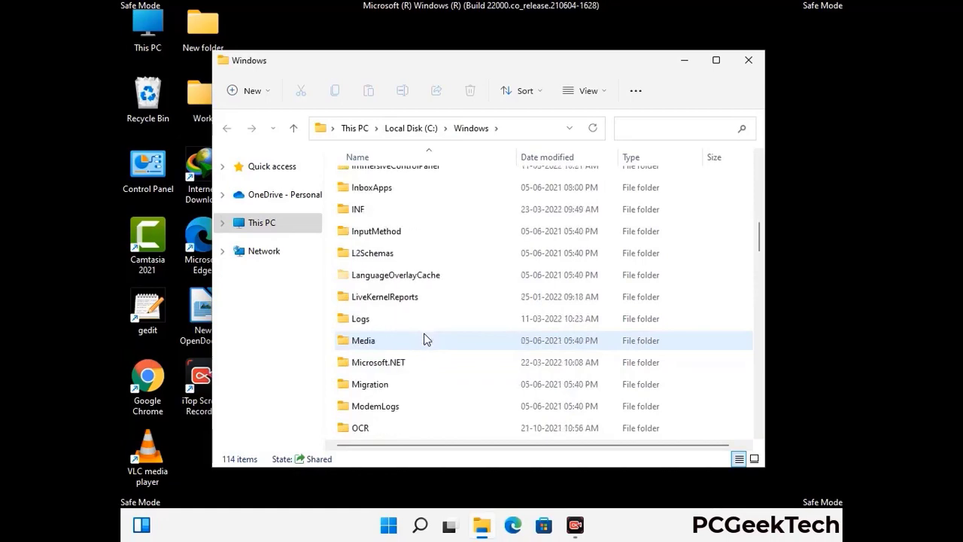
scroll(424, 340, down, 1)
scroll(424, 340, down, 8)
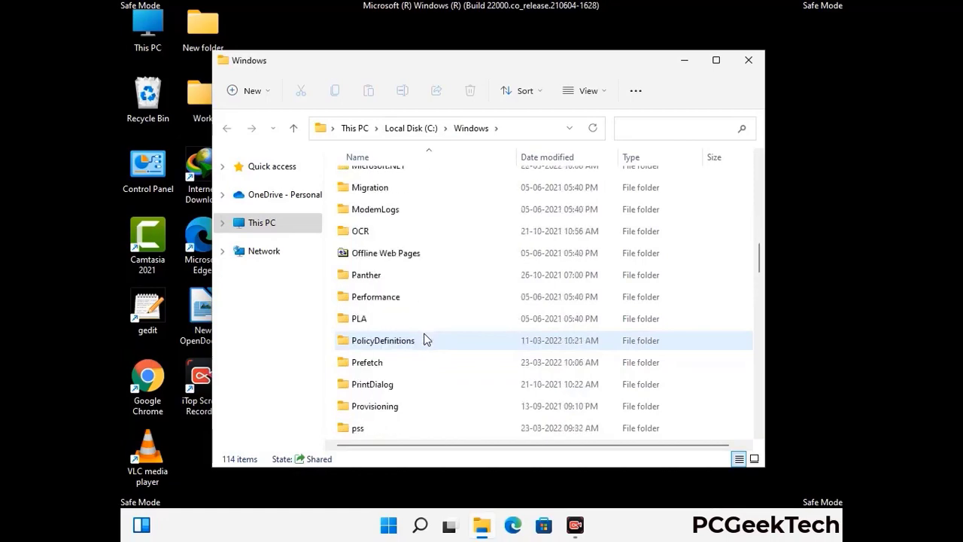
scroll(424, 339, down, 6)
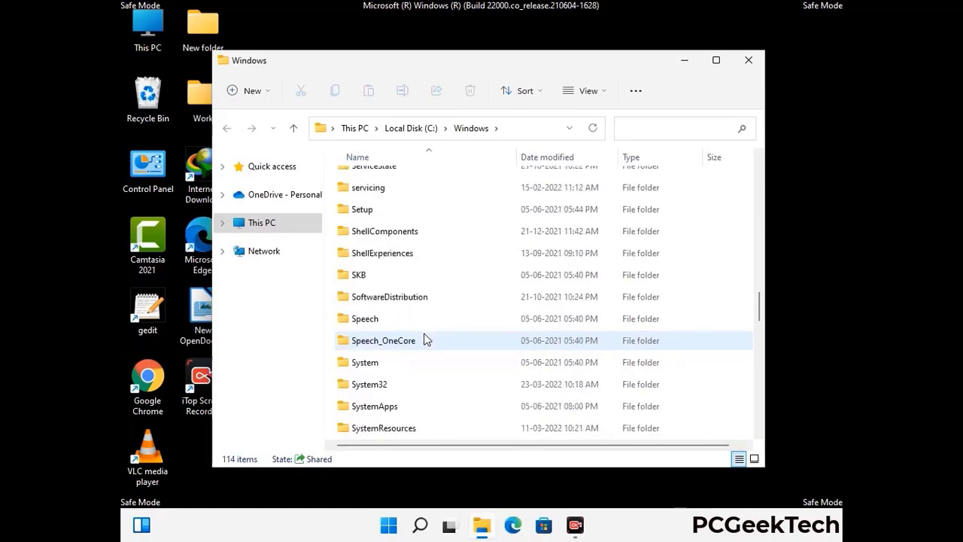
scroll(424, 339, down, 2)
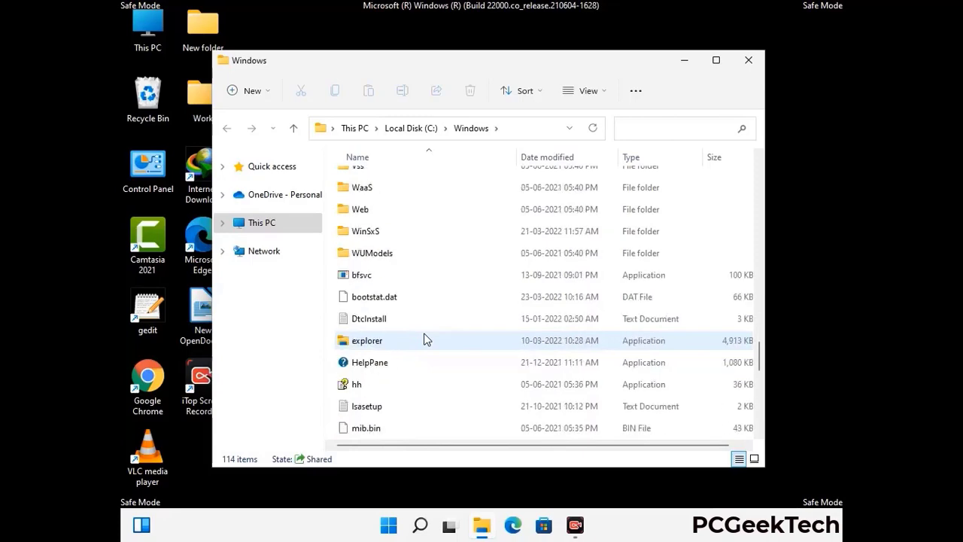
scroll(424, 339, down, 6)
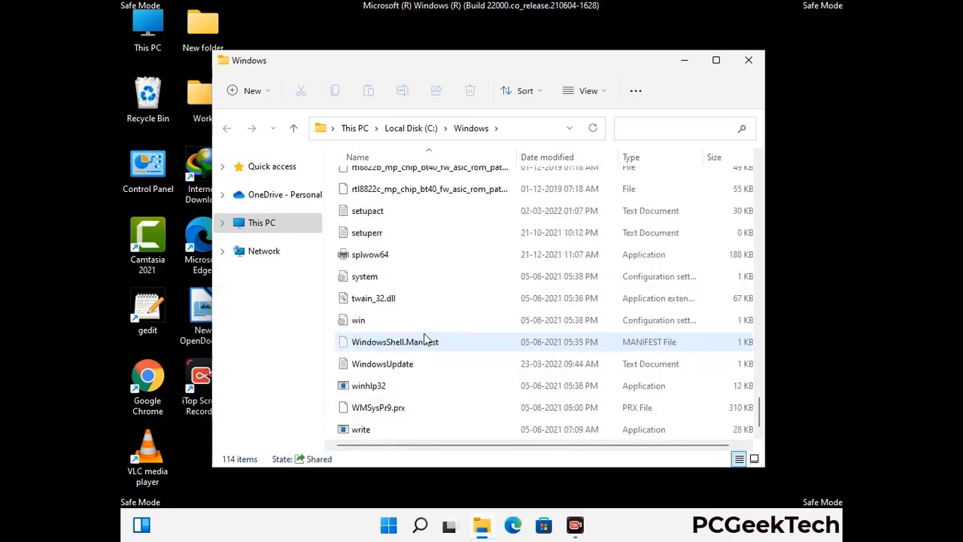
scroll(424, 340, up, 9)
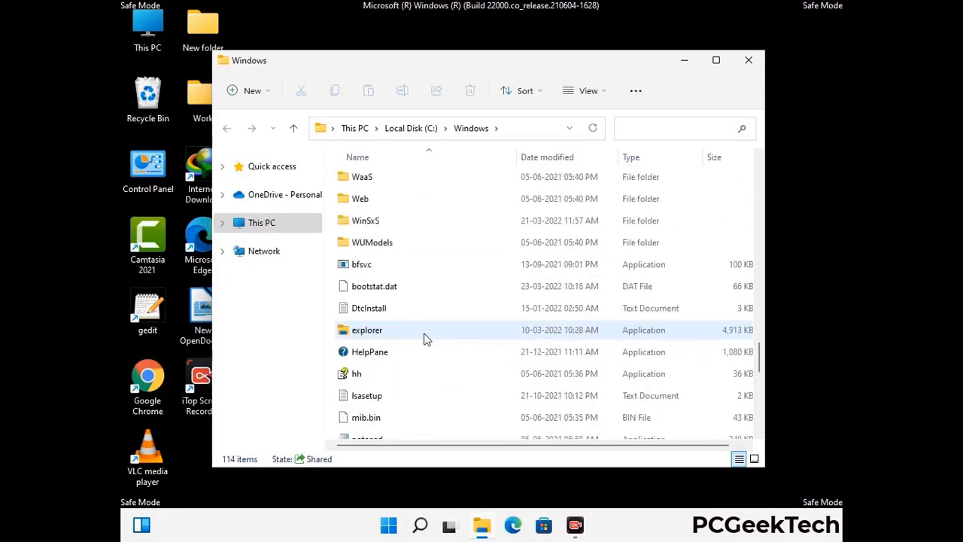
scroll(423, 339, up, 4)
scroll(423, 340, up, 3)
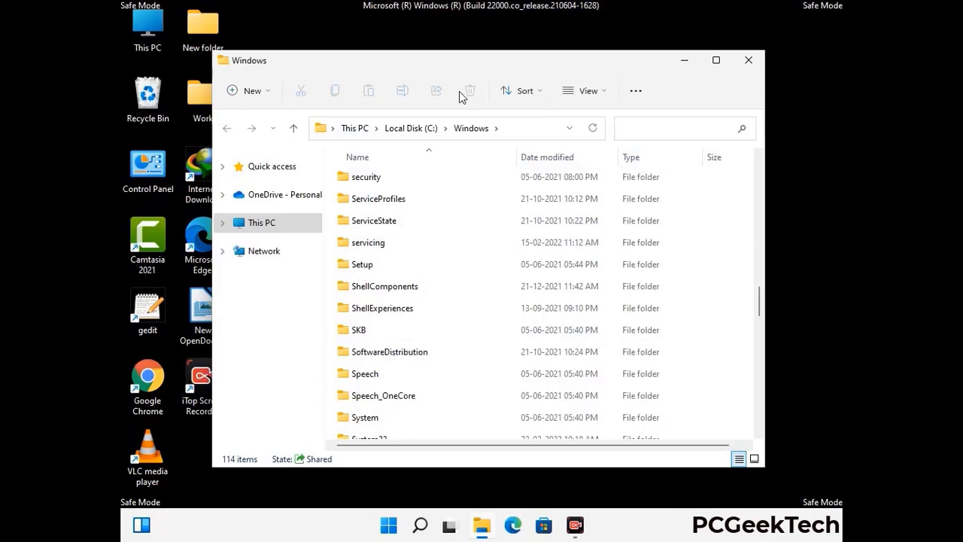
click(749, 60)
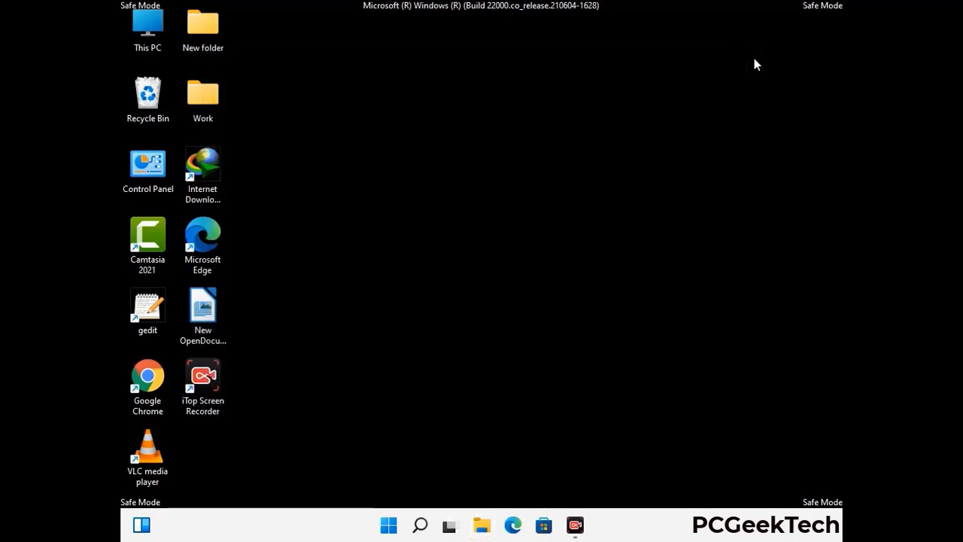
Open the user's local Temp folder by running %temp%.
key(super+r)
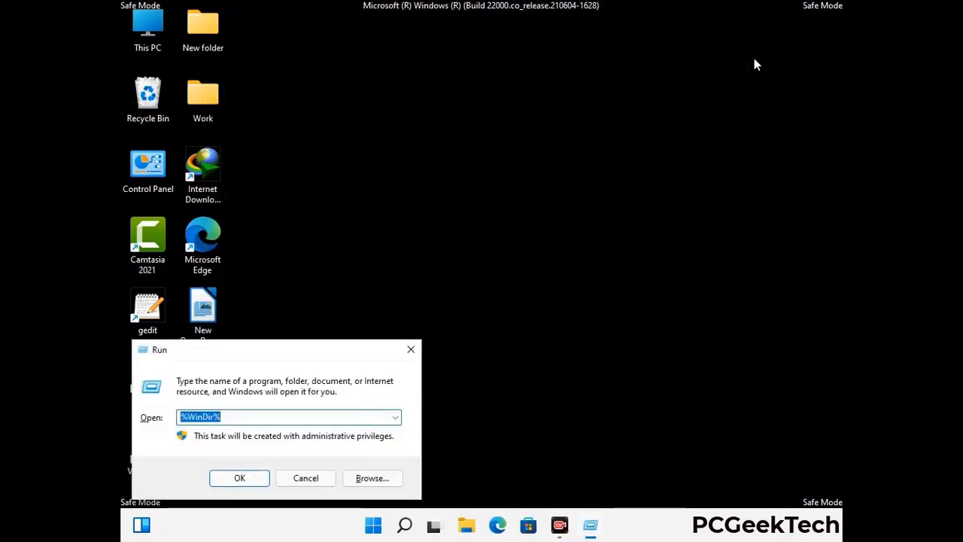
drag(318, 352, 548, 130)
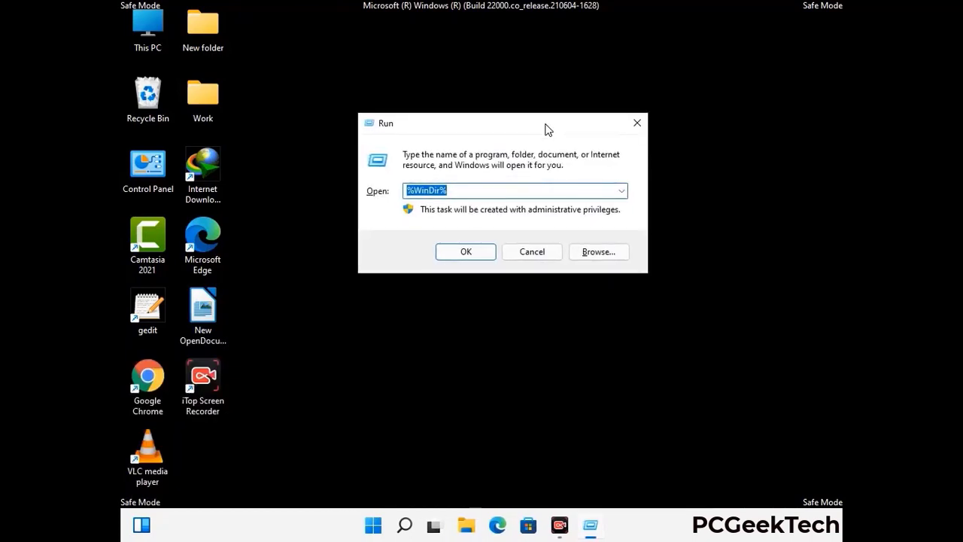
text(%temp)
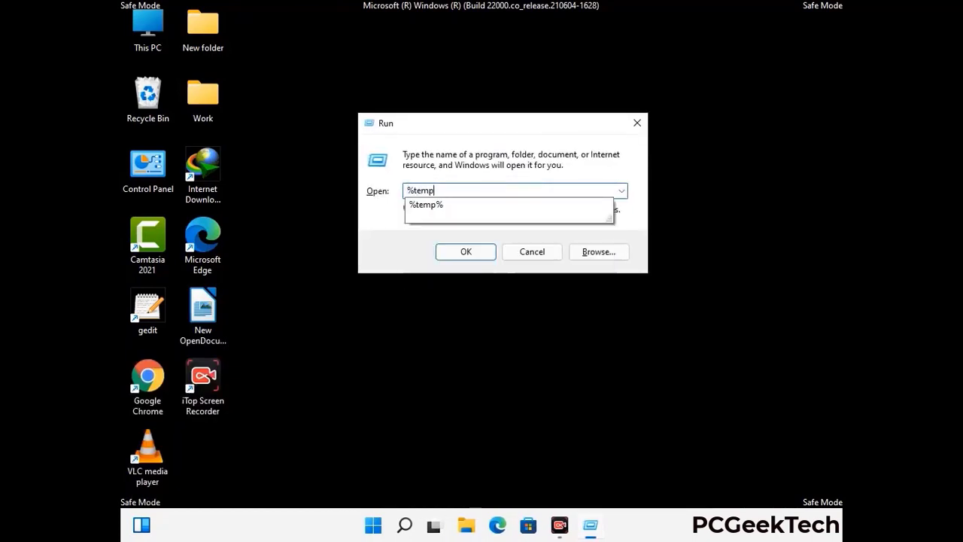
text(%)
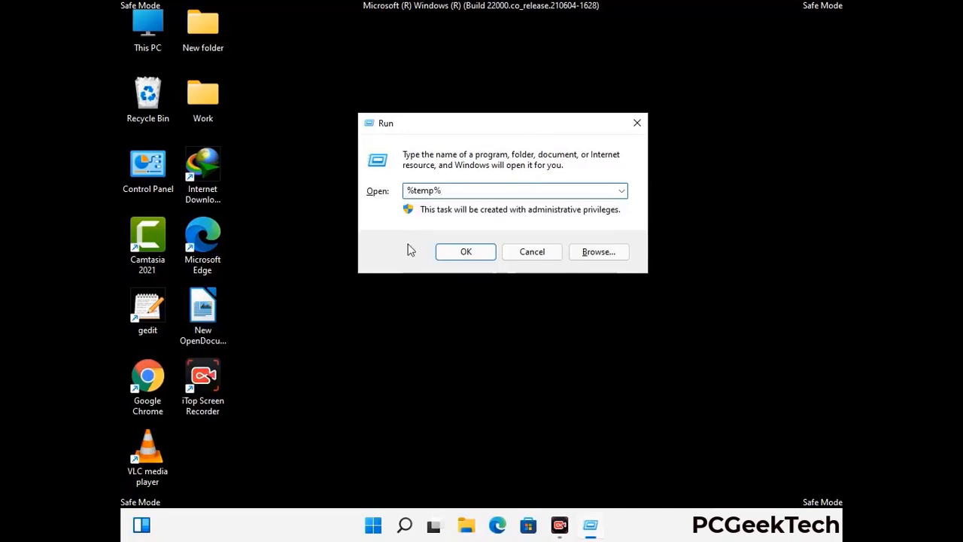
click(465, 251)
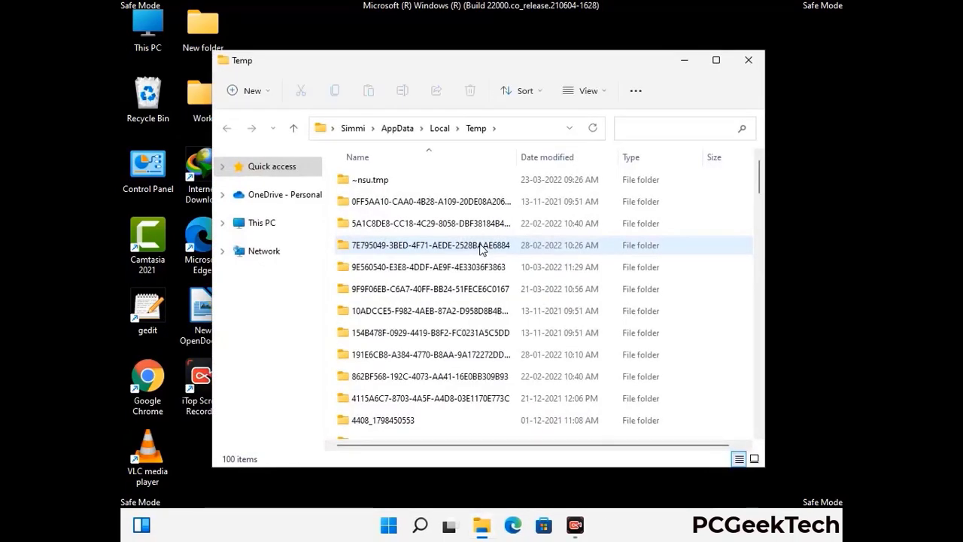
Delete all 100 items in the user's Temp folder and close File Explorer.
click(437, 290)
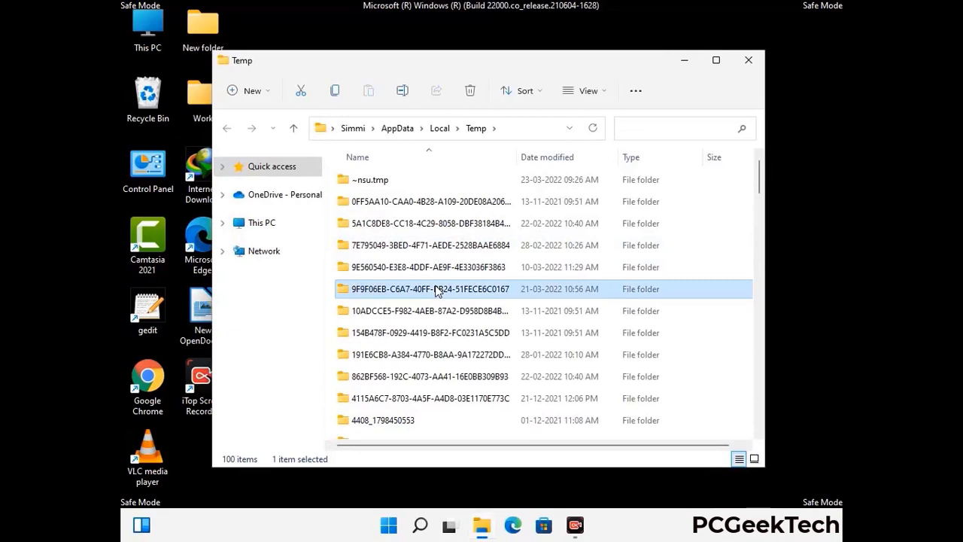
key(ctrl+a)
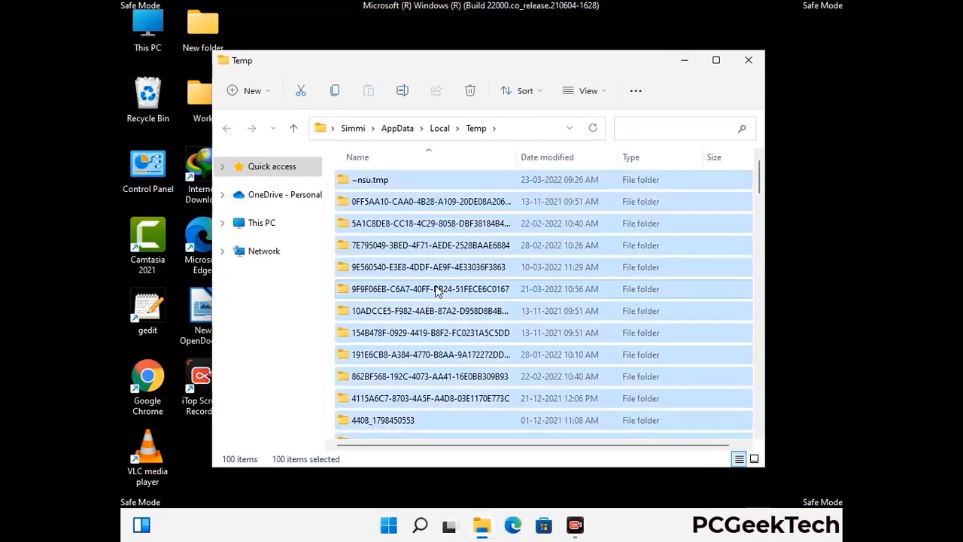
click(472, 91)
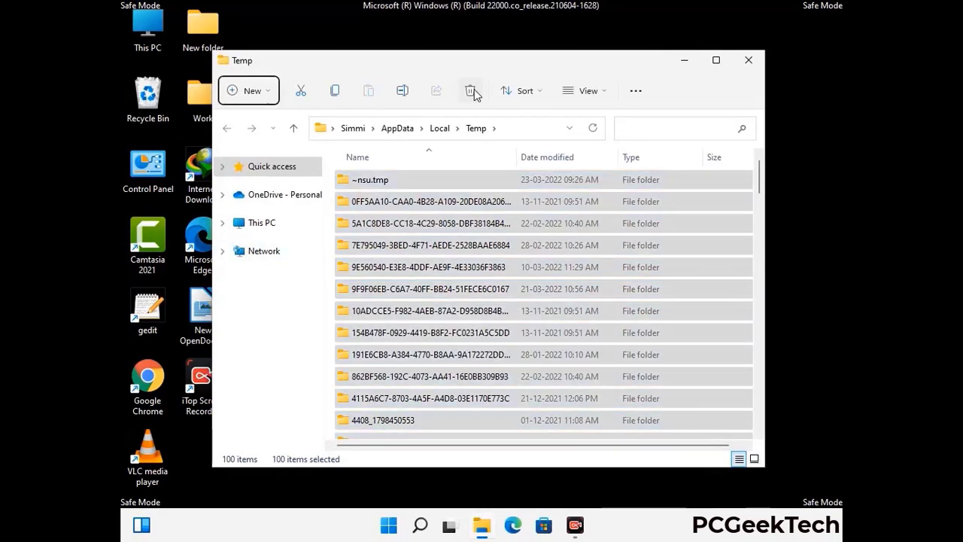
click(749, 60)
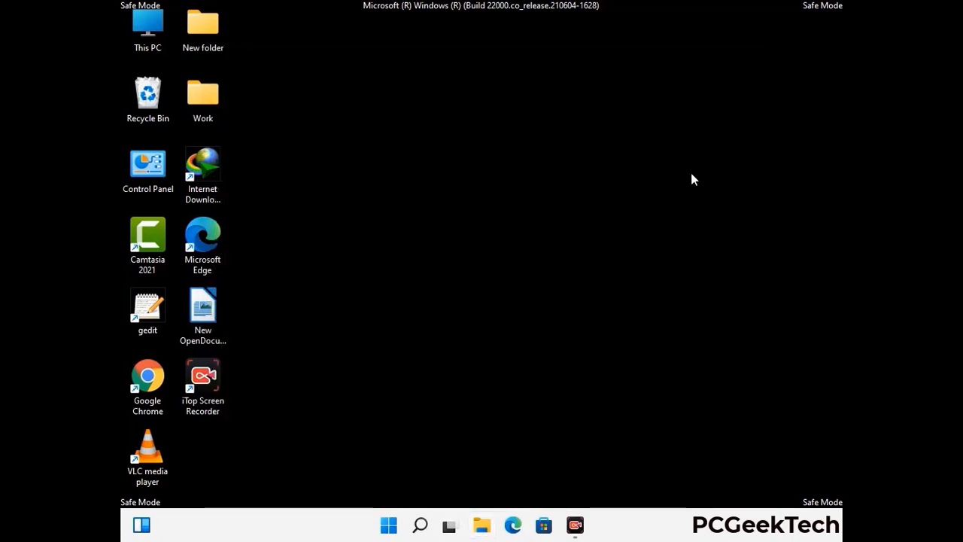
Run 'temp' to open C:\Windows\Temp, delete its six items, and close the window.
key(super+r)
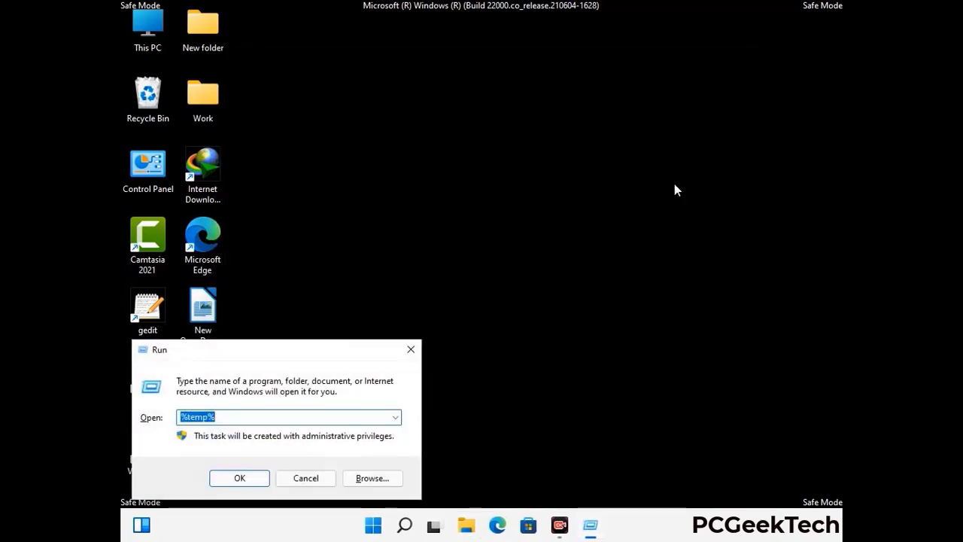
drag(334, 347, 549, 140)
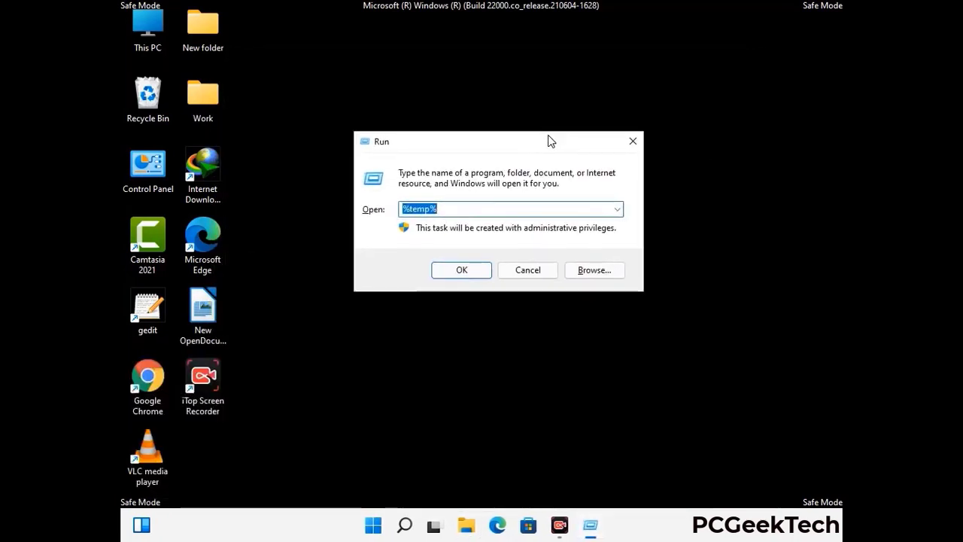
text(temp)
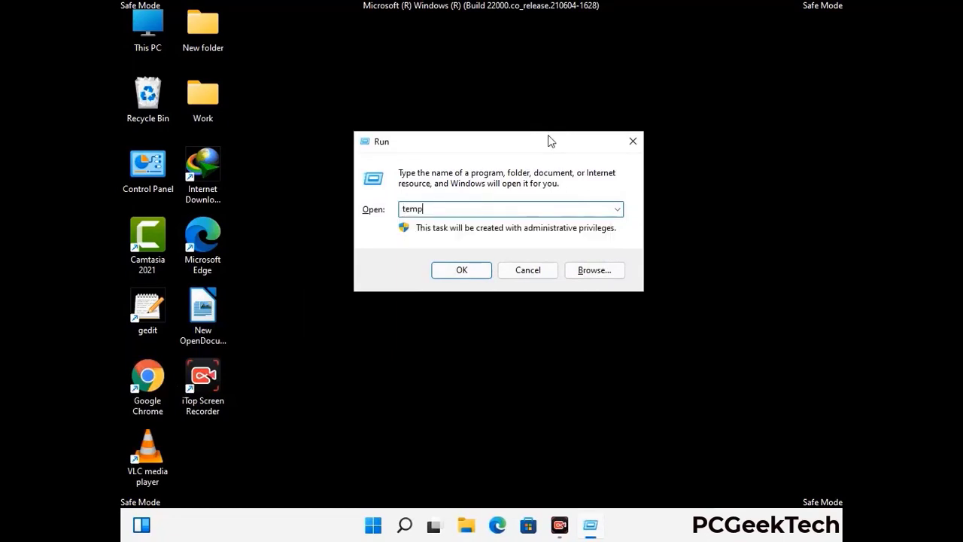
key(Return)
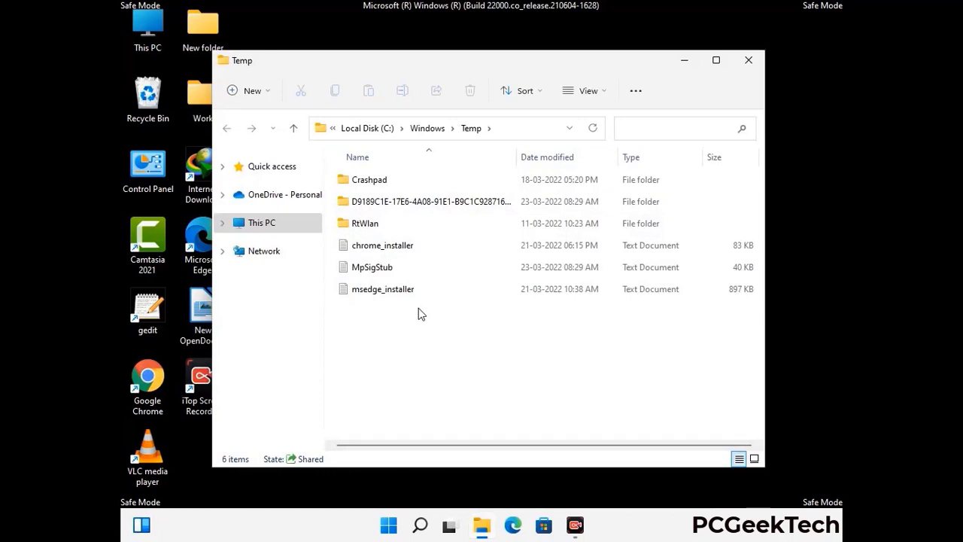
key(ctrl+a)
click(471, 90)
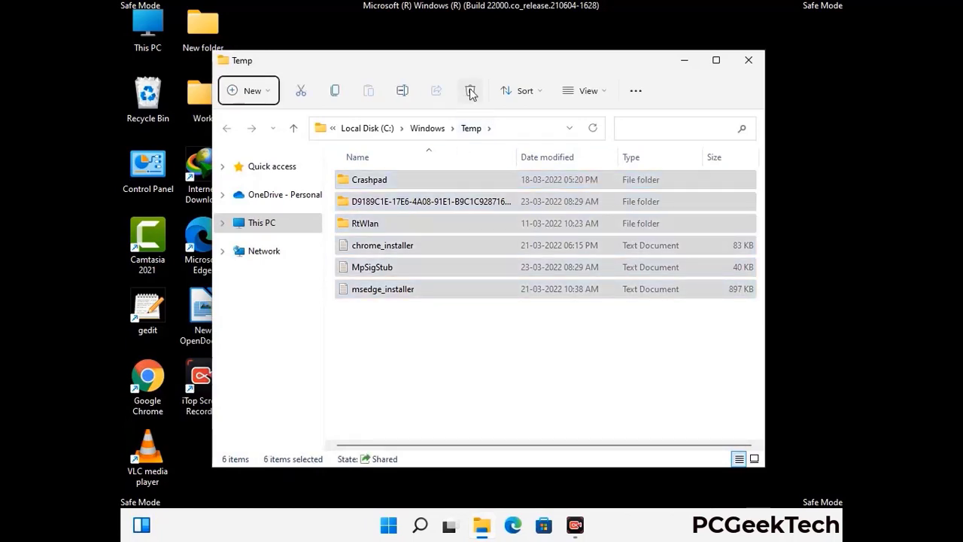
click(749, 60)
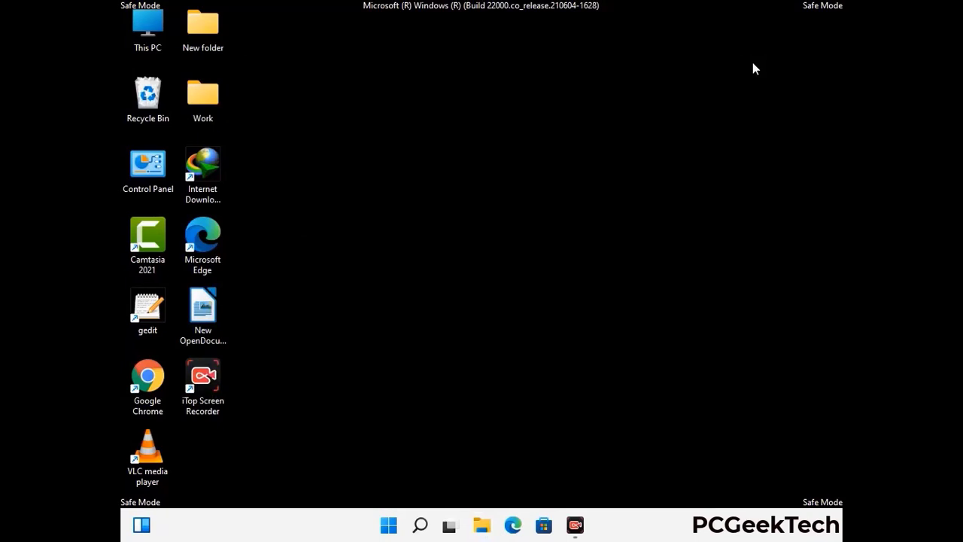
Launch Registry Editor by running regedit, showing the Computer root and five hives.
key(super+r)
drag(294, 349, 502, 120)
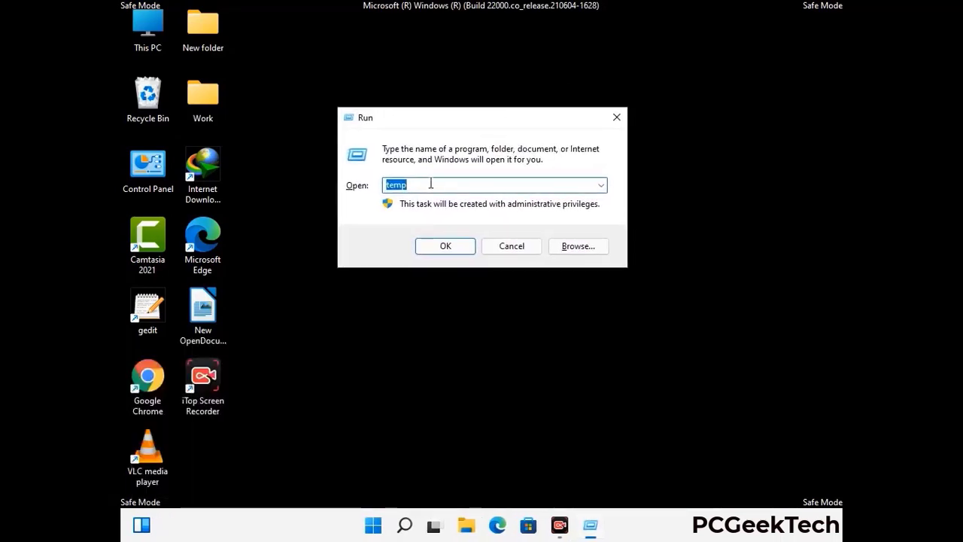
text(regedit)
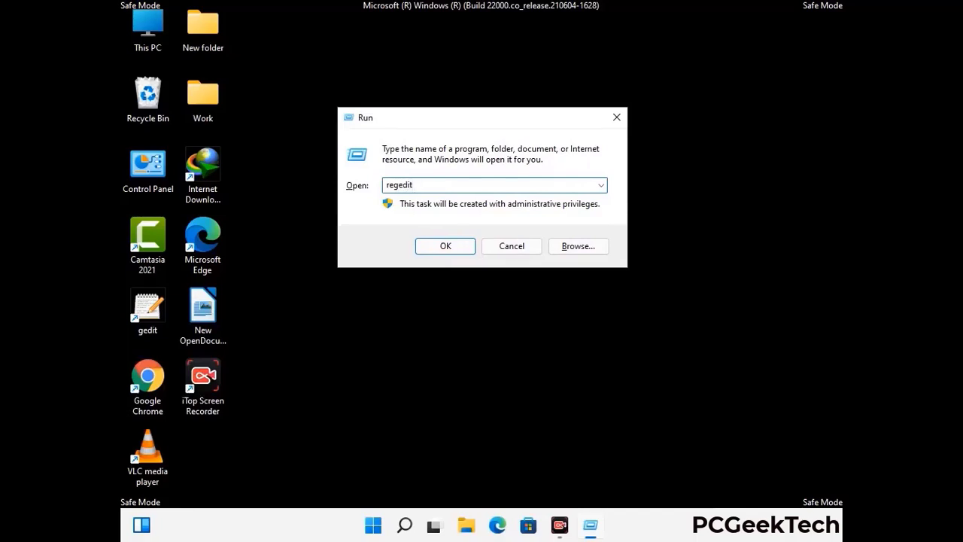
key(Return)
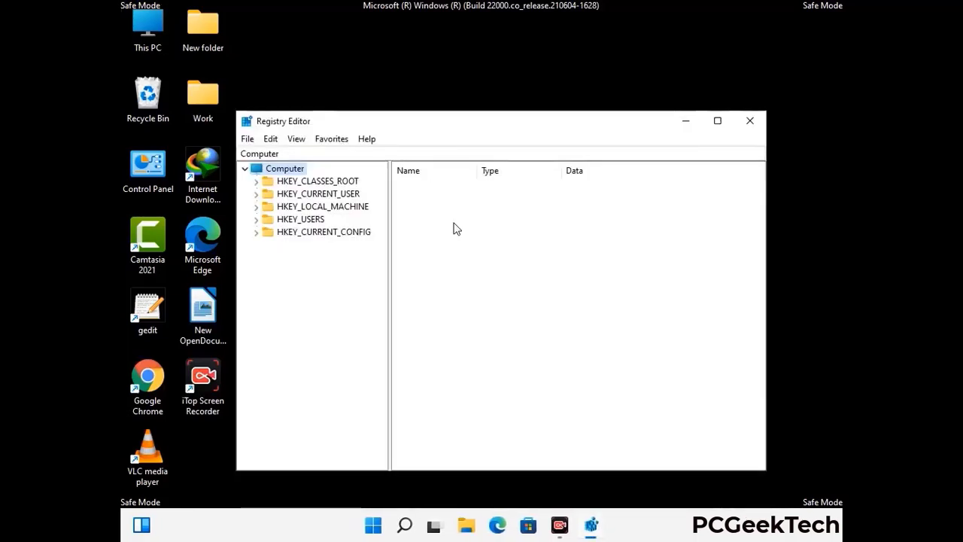
Expand HKEY_CURRENT_USER > Software > Microsoft in the registry tree.
click(322, 206)
click(256, 193)
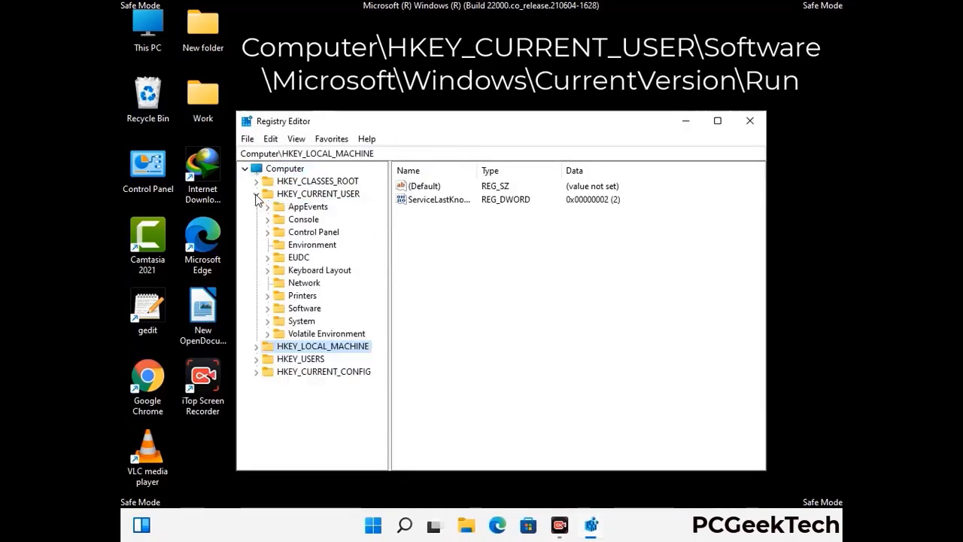
click(301, 309)
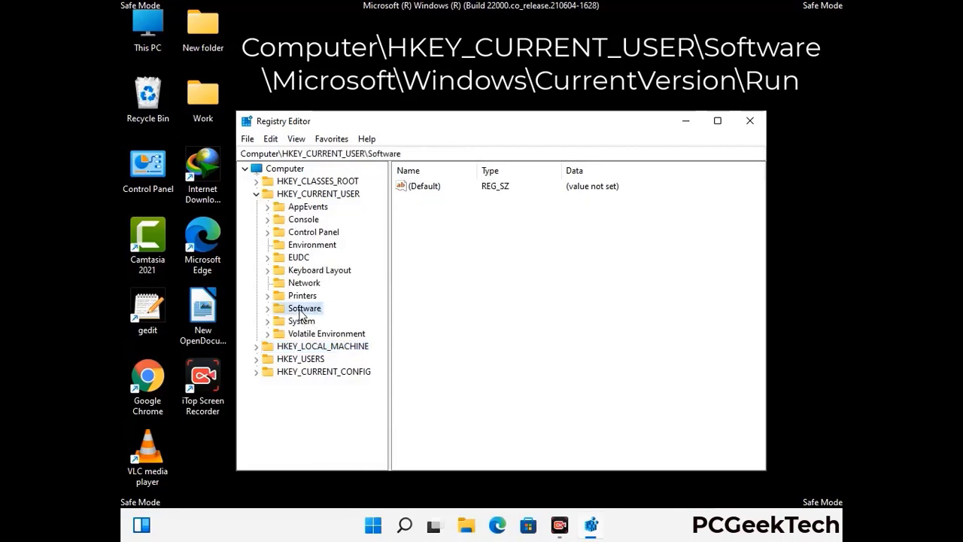
click(267, 309)
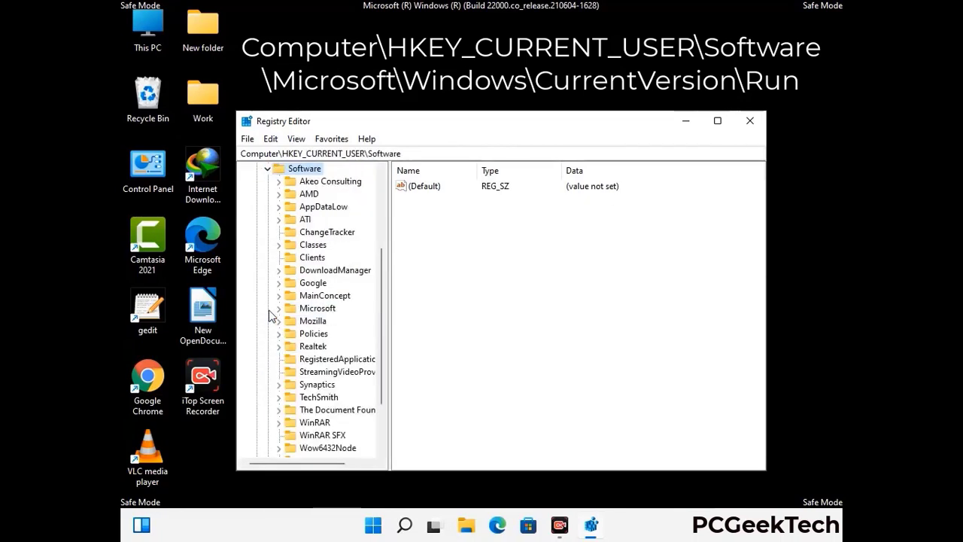
double_click(315, 309)
Expand Windows > CurrentVersion and select Run to list IDMan, MicrosoftEdge, OneDrive and ScreenRec.
scroll(349, 328, down, 2)
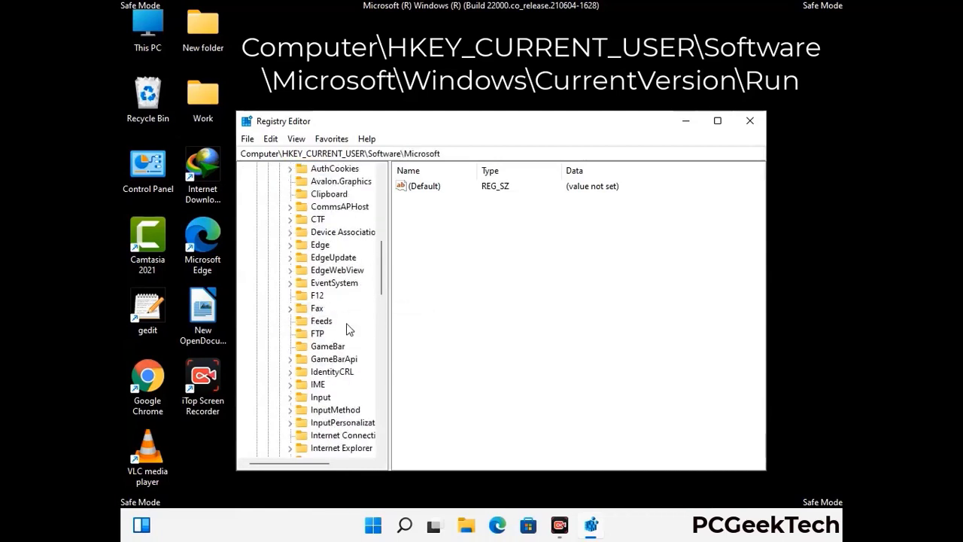
scroll(348, 329, down, 2)
scroll(349, 329, down, 1)
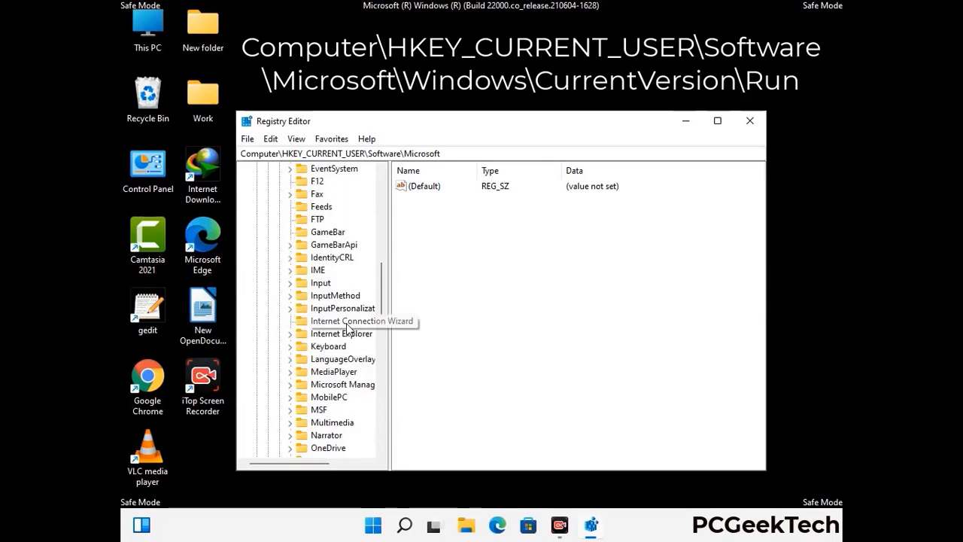
scroll(349, 329, down, 2)
scroll(349, 328, down, 7)
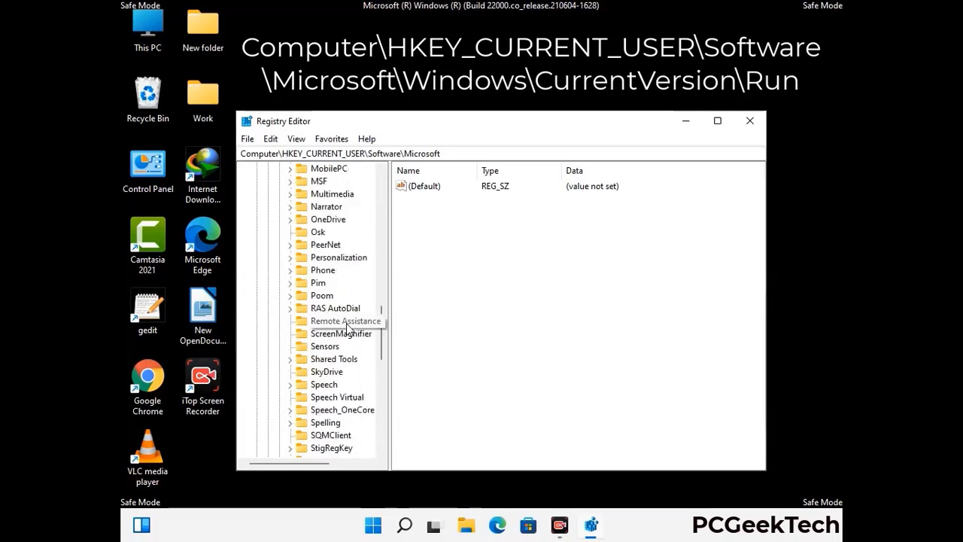
scroll(349, 329, down, 2)
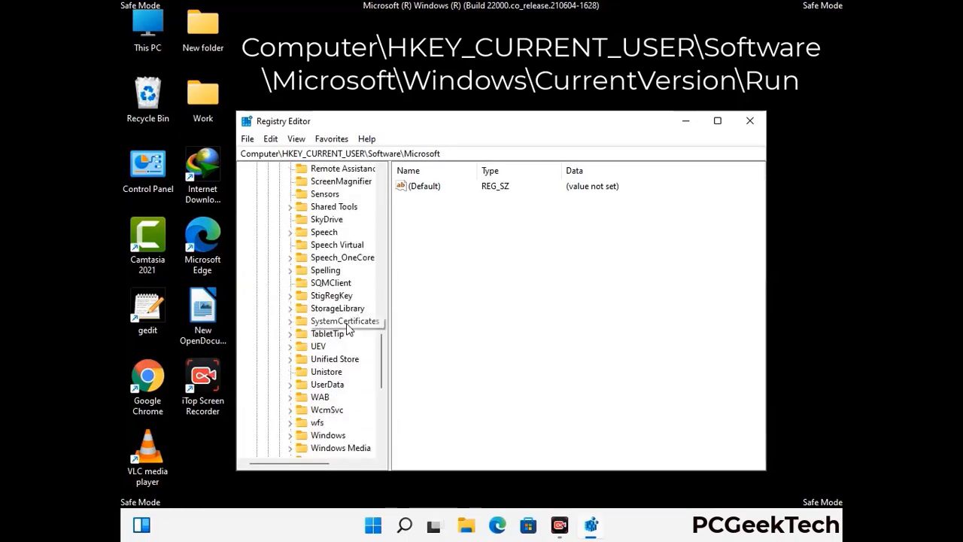
scroll(348, 329, down, 1)
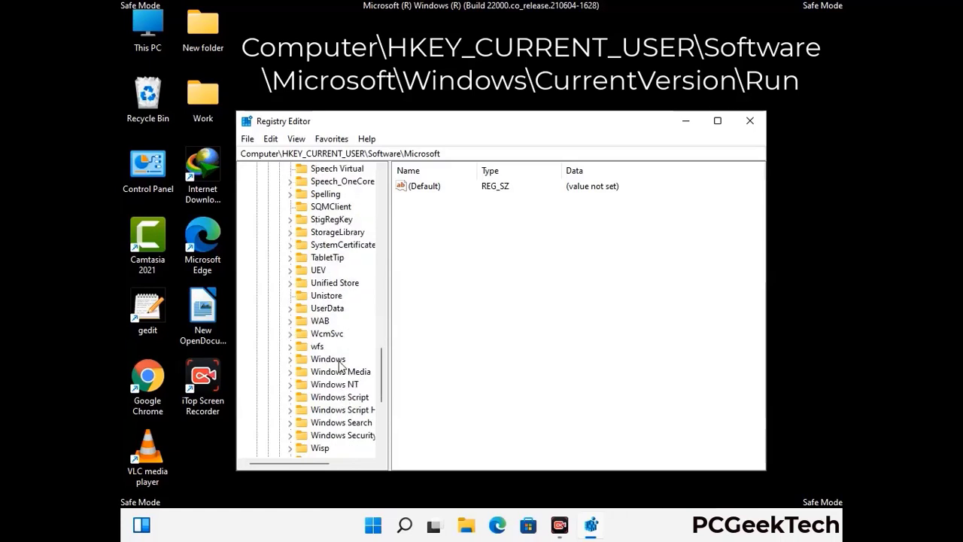
double_click(349, 359)
double_click(349, 348)
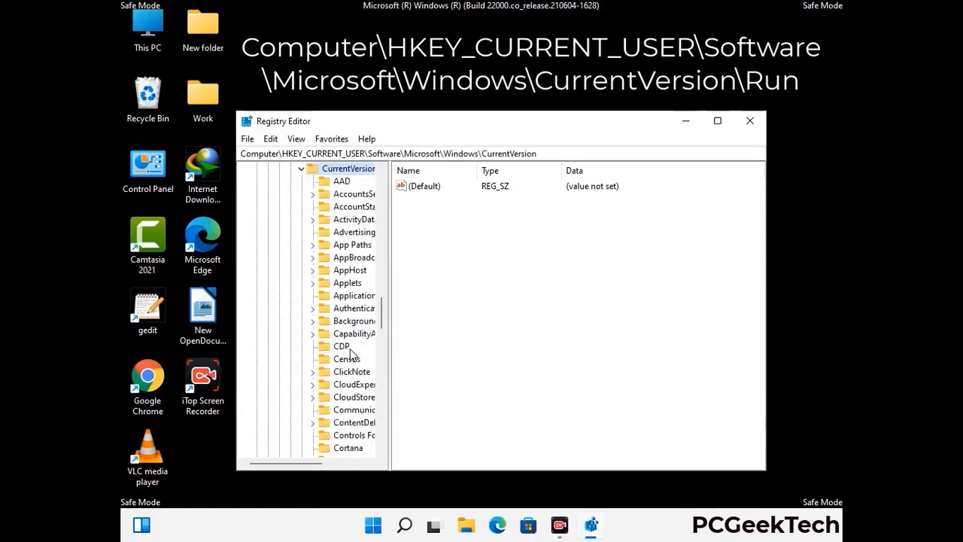
scroll(345, 331, down, 4)
scroll(344, 329, down, 3)
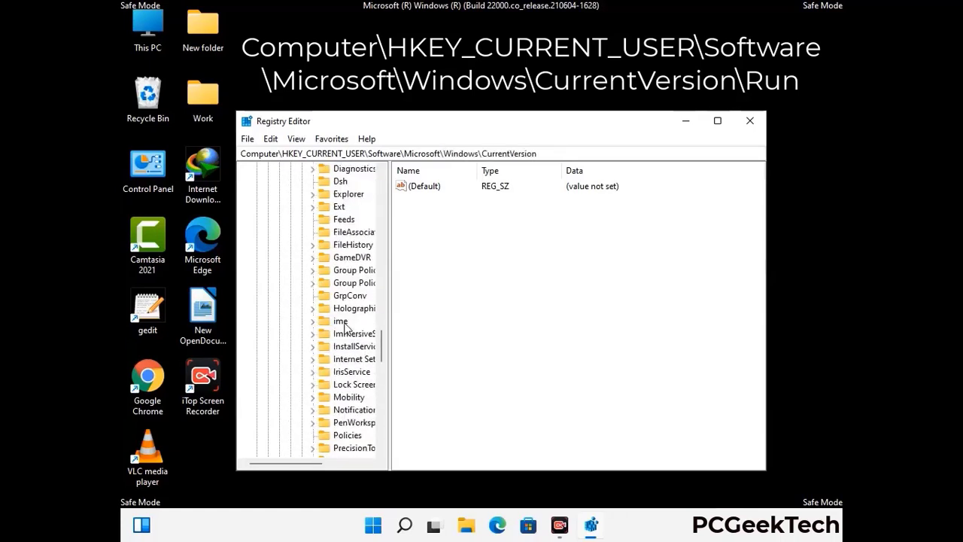
scroll(345, 329, down, 4)
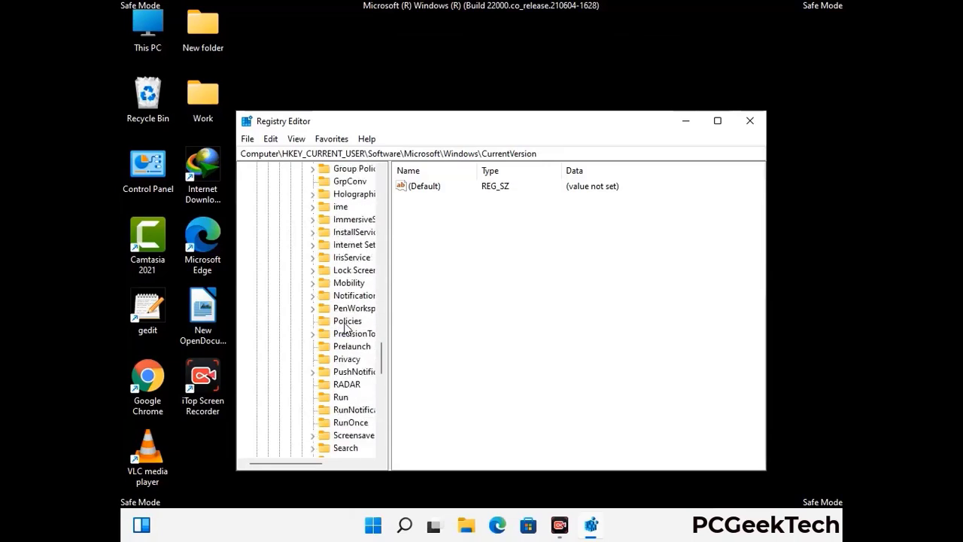
click(341, 359)
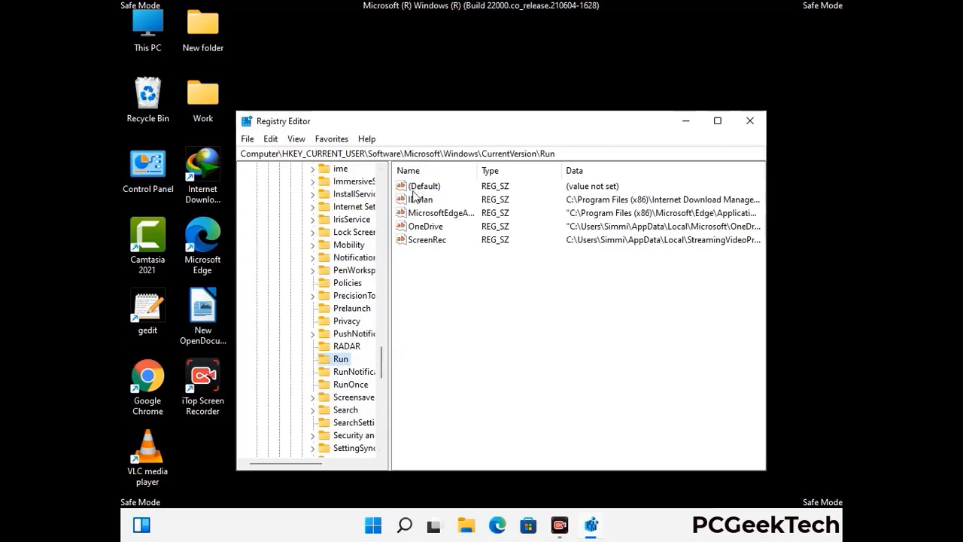
Delete the ScreenRec value from the Run key and confirm the deletion.
click(426, 241)
click(490, 247)
click(435, 244)
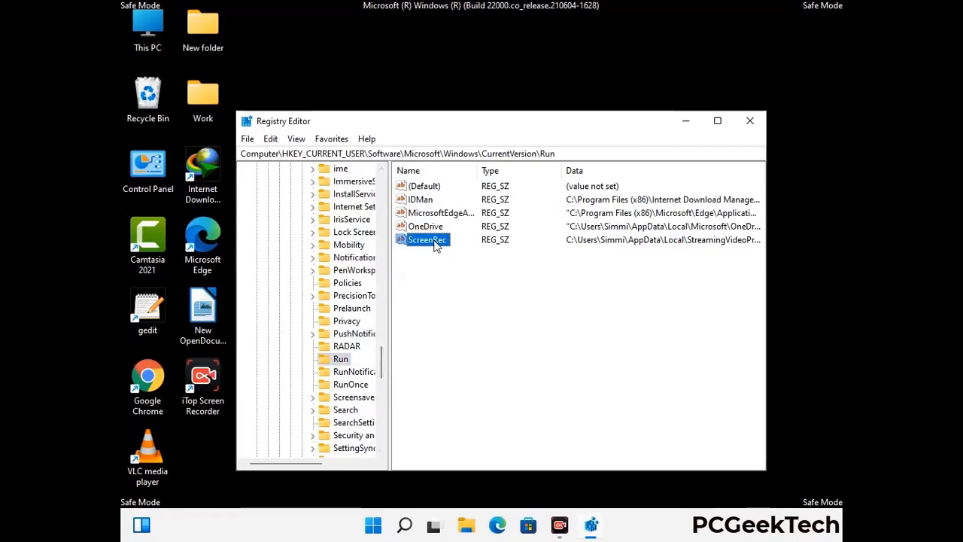
right_click(435, 243)
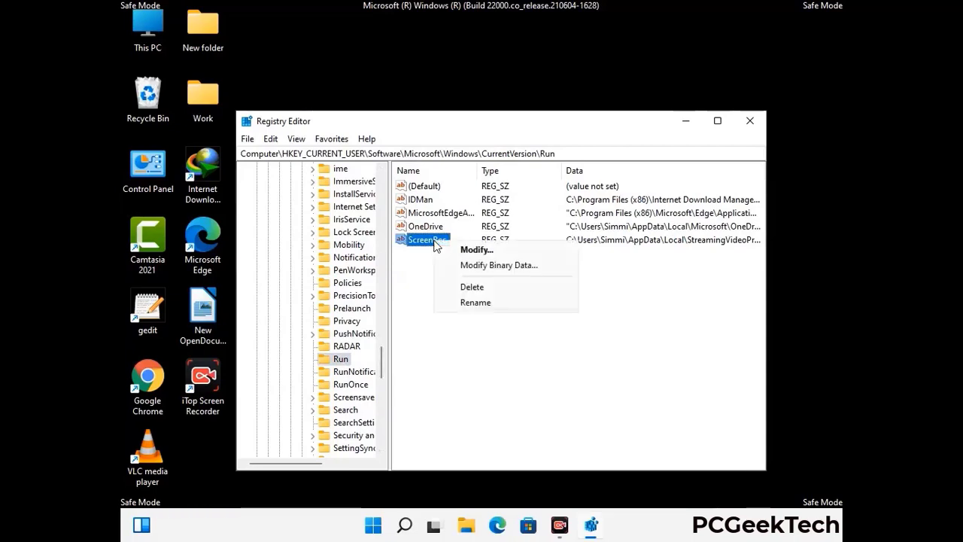
click(461, 286)
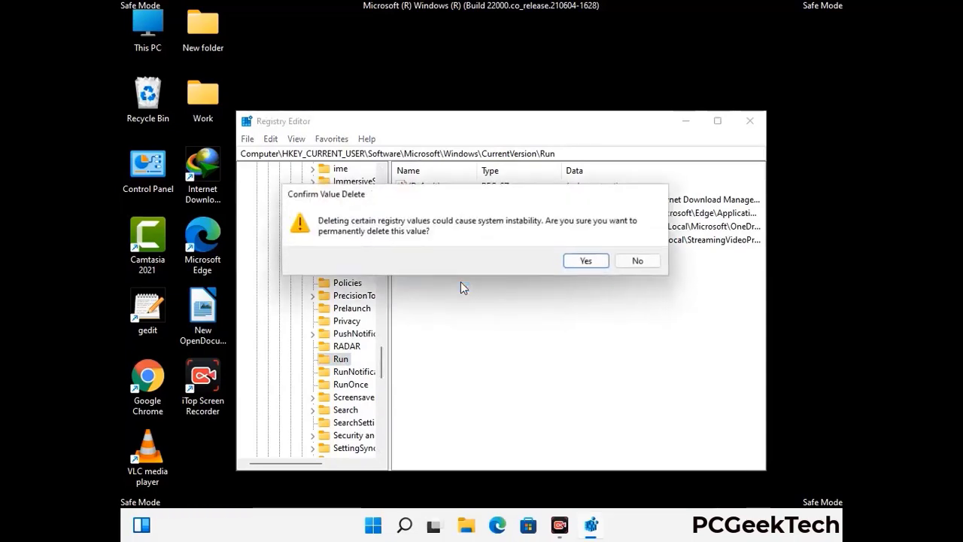
click(589, 262)
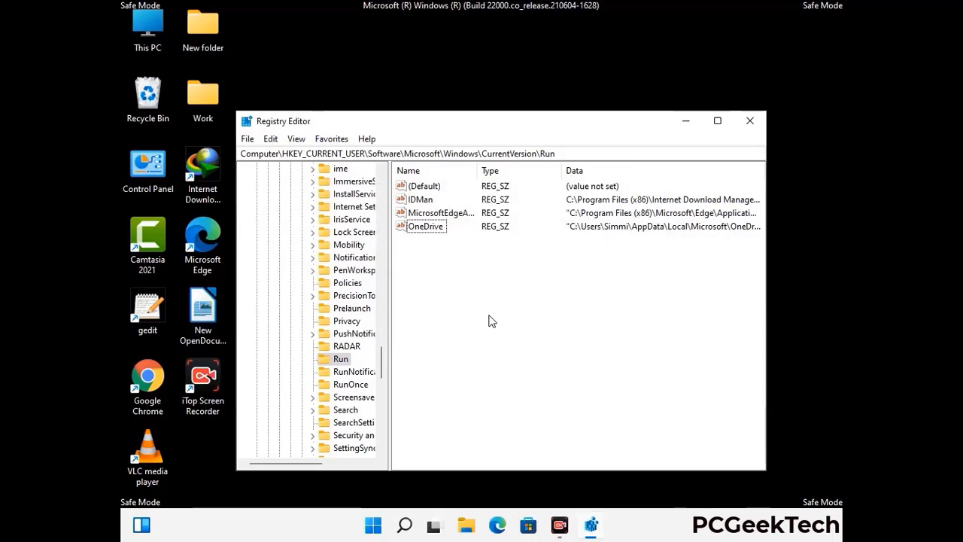
Search the registry for 'Virus Nam', cancel the search, and close Registry Editor.
key(ctrl+f)
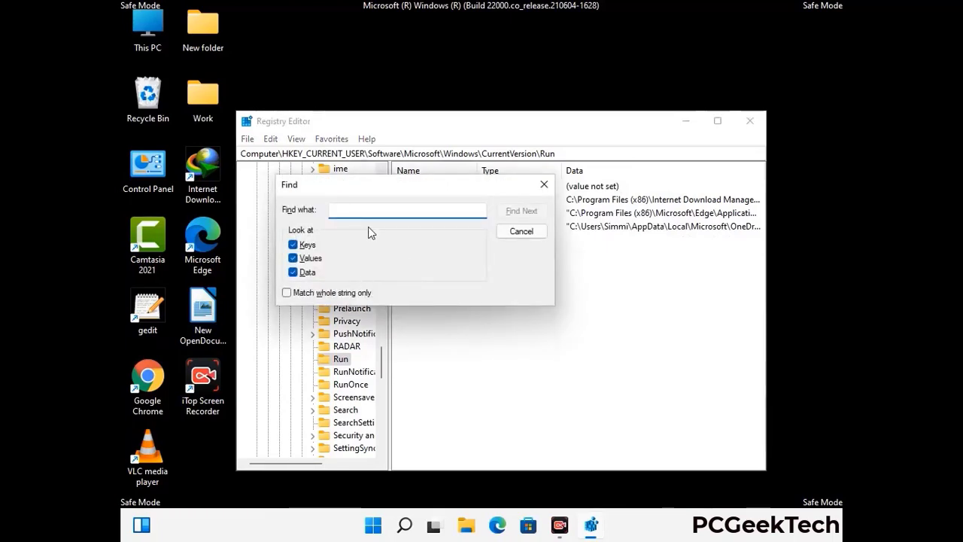
text(Virus Name)
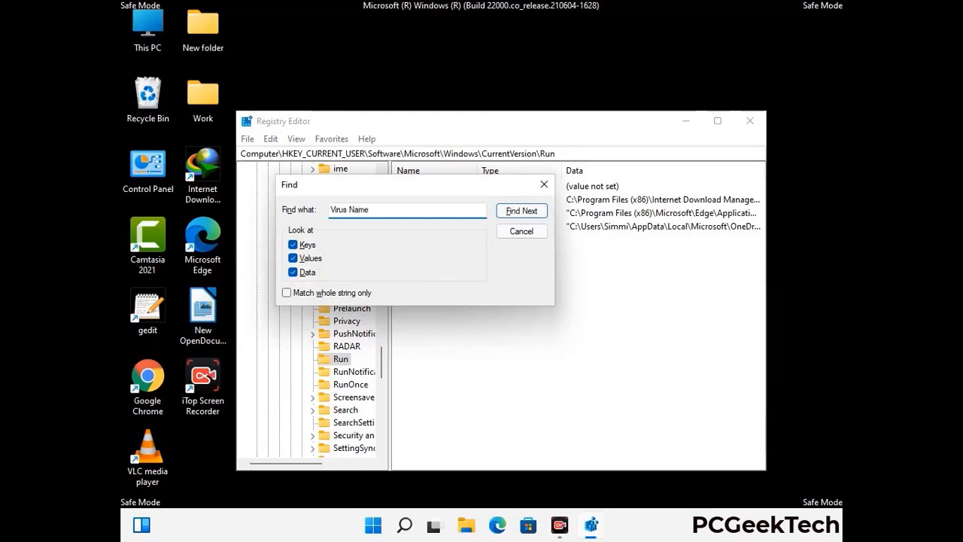
click(511, 213)
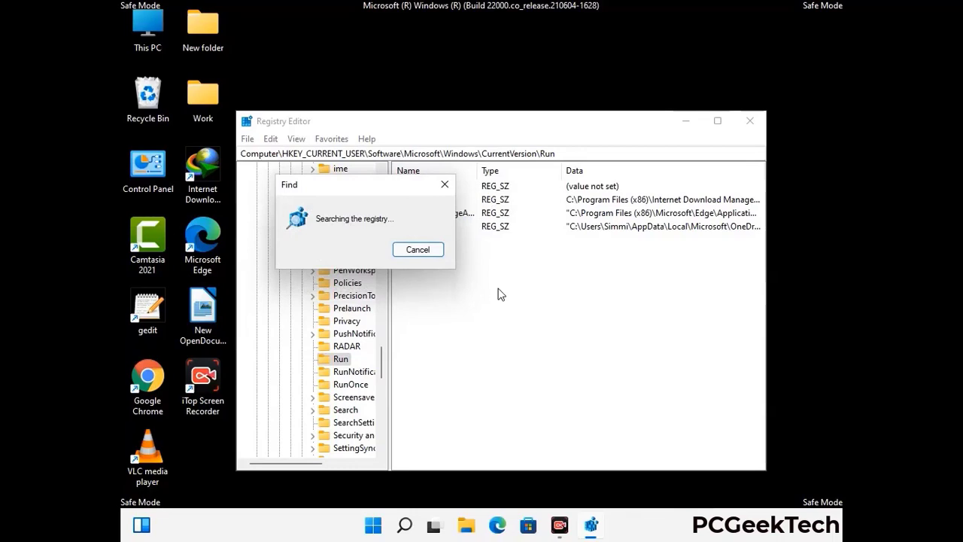
click(449, 187)
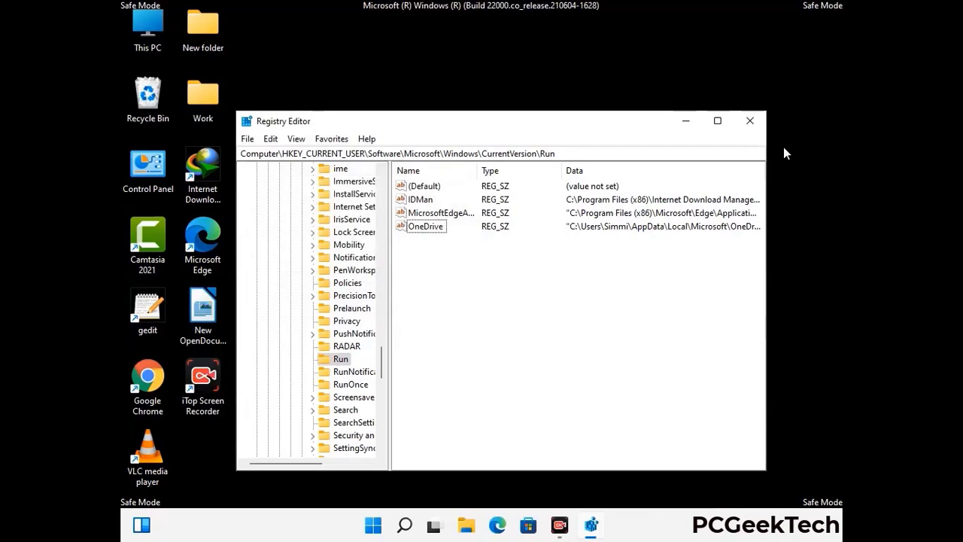
click(751, 121)
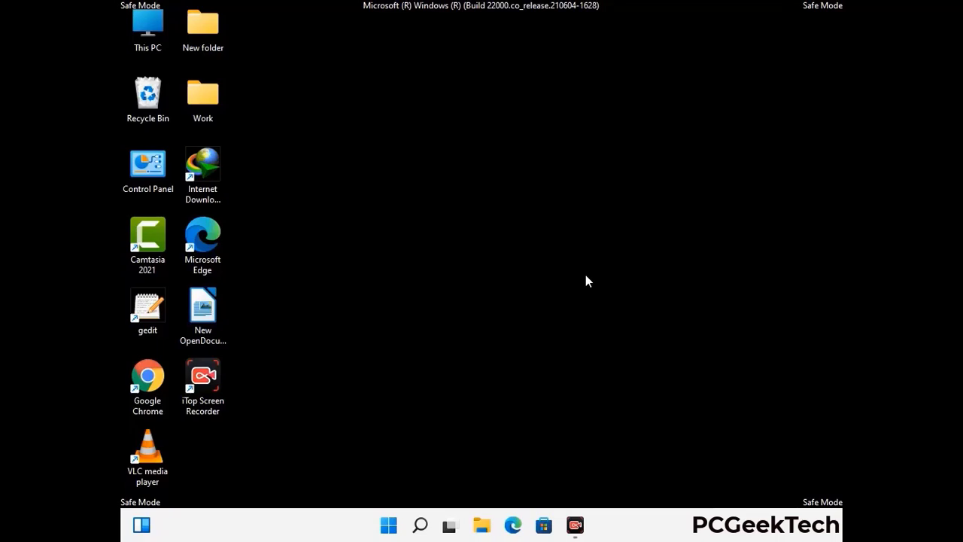
Run msconfig and uncheck Safe boot on the Boot tab.
key(super+r)
drag(280, 351, 493, 151)
text(ms)
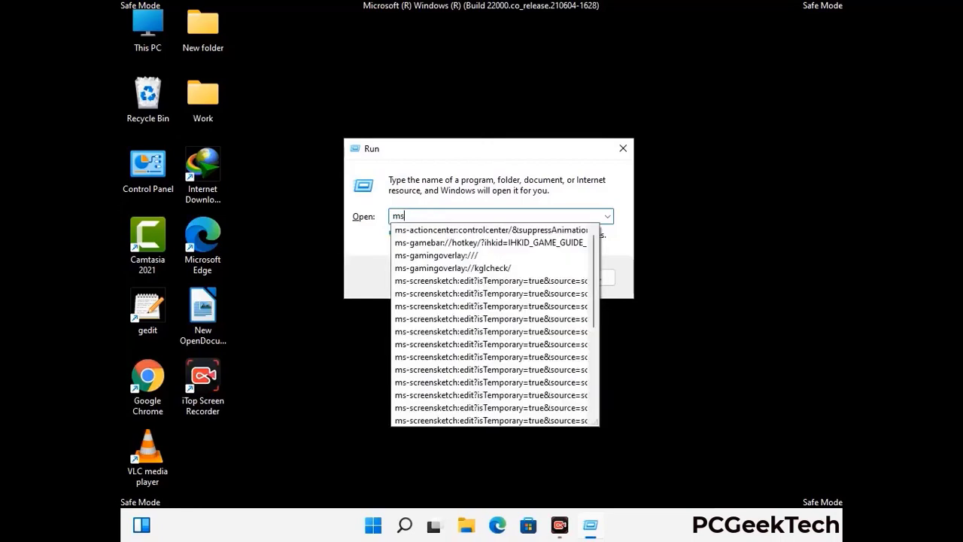
text(config)
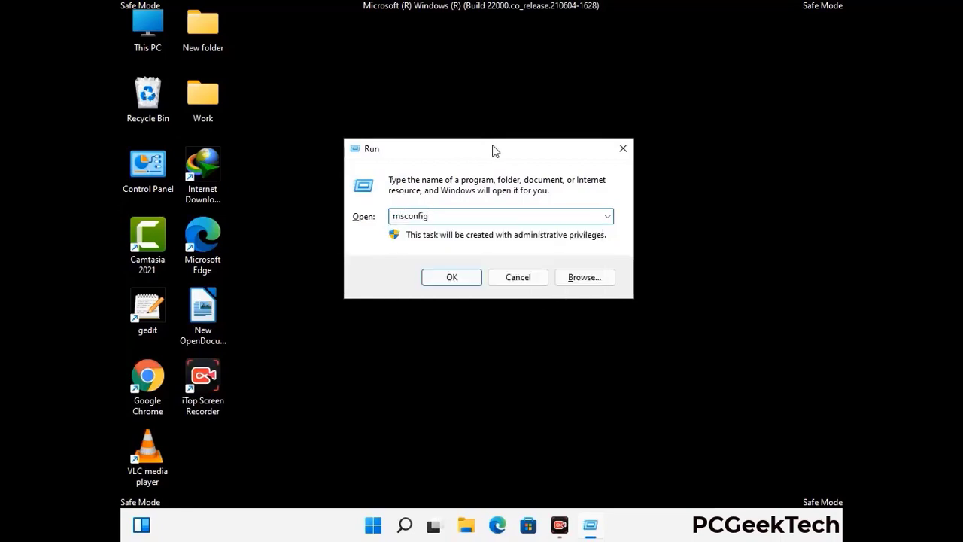
click(446, 276)
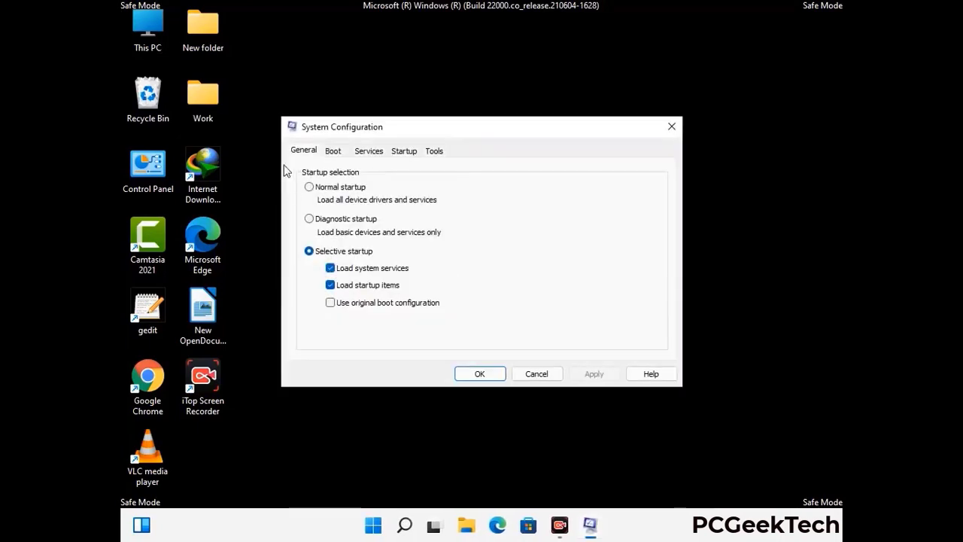
click(331, 152)
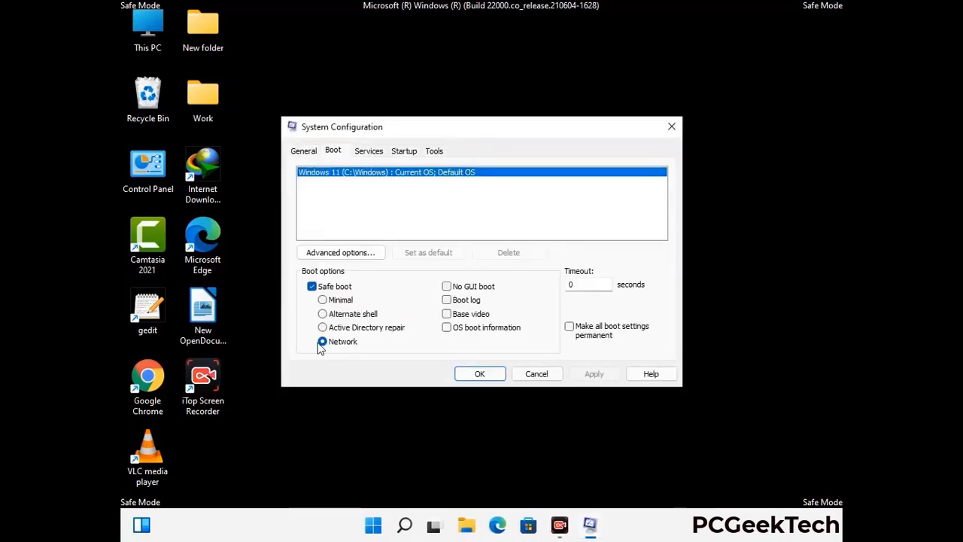
click(313, 287)
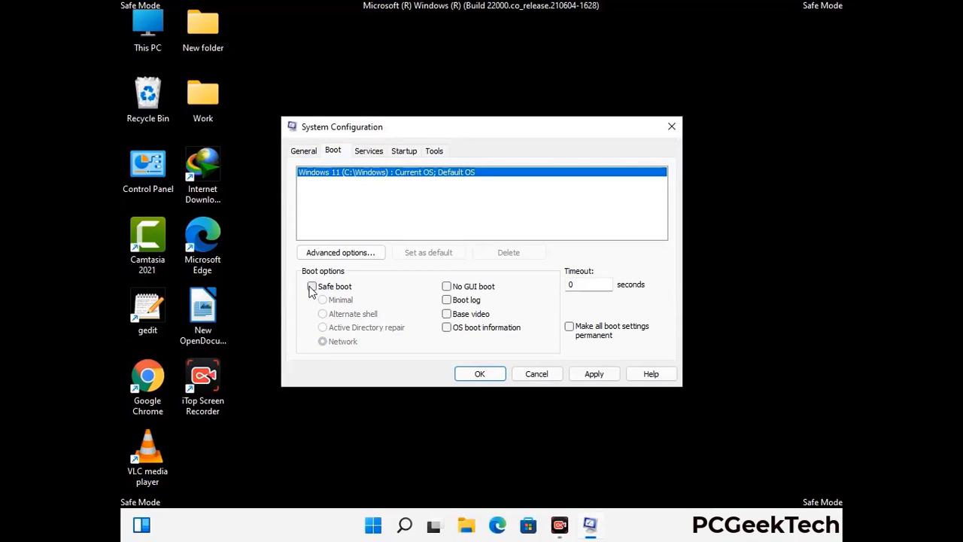